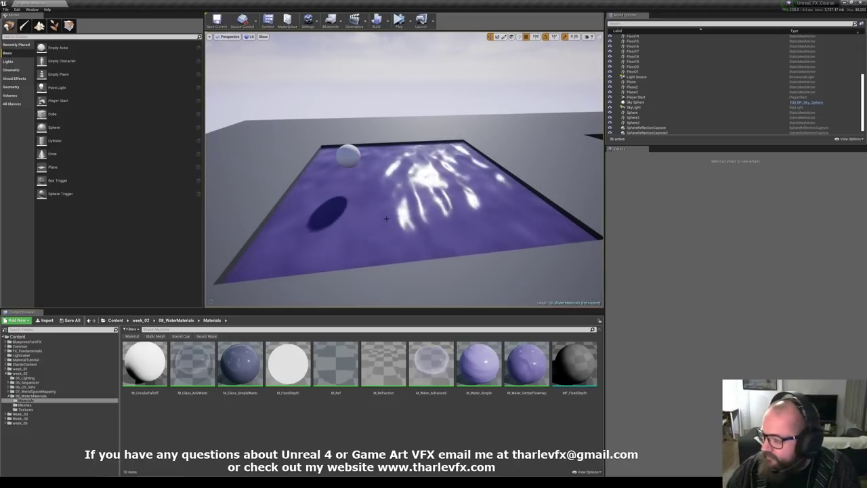
# Step: Select the water plane in the level and open its M_Water_Simple material in a maximized editor, showing the normals section of the graph
pyautogui.click(388, 223)
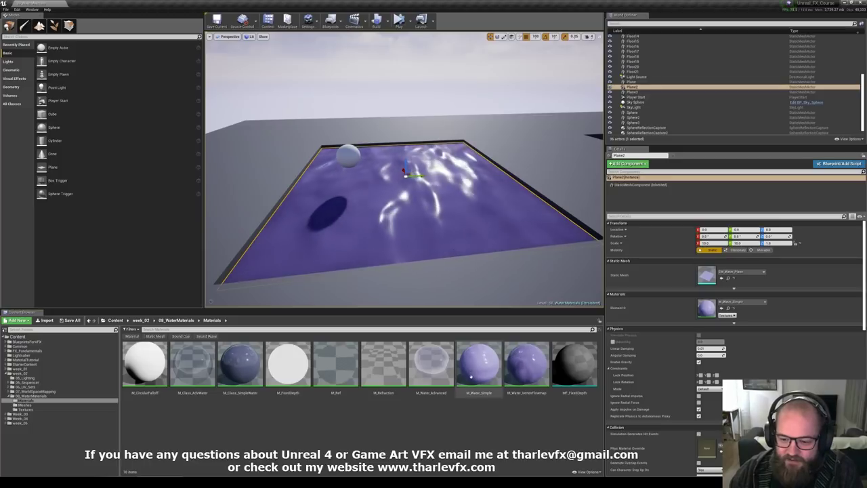
pyautogui.click(478, 371)
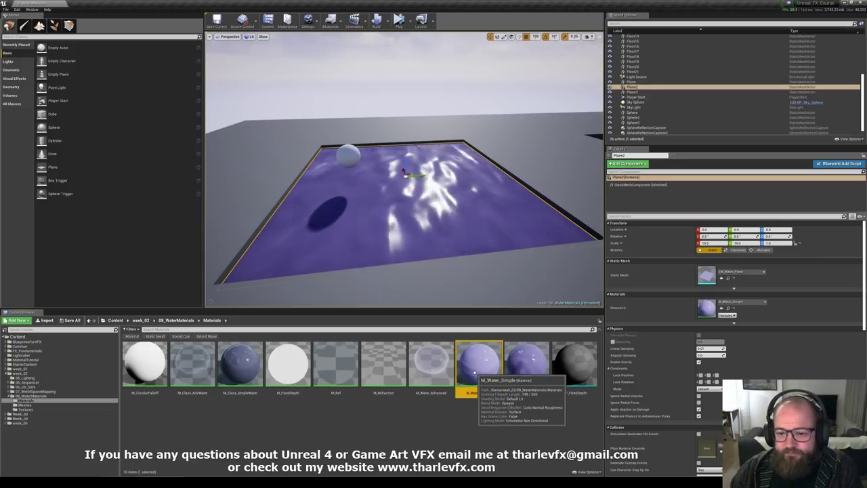
pyautogui.doubleClick(481, 367)
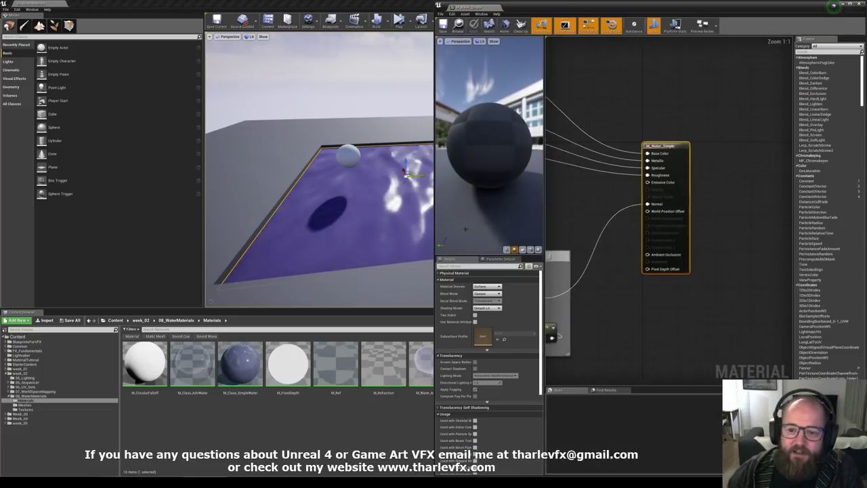
pyautogui.doubleClick(657, 12)
pyautogui.moveTo(339, 183); pyautogui.dragTo(681, 146, button='right')
pyautogui.moveTo(444, 245); pyautogui.dragTo(492, 216, button='right')
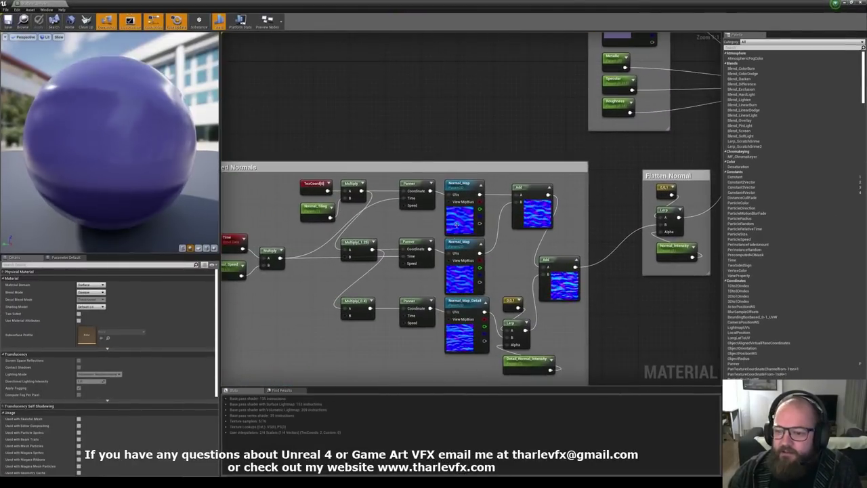
# Step: View the texture assigned to the upper Normal_Map sample at full size, and close the texture view again
pyautogui.click(462, 214)
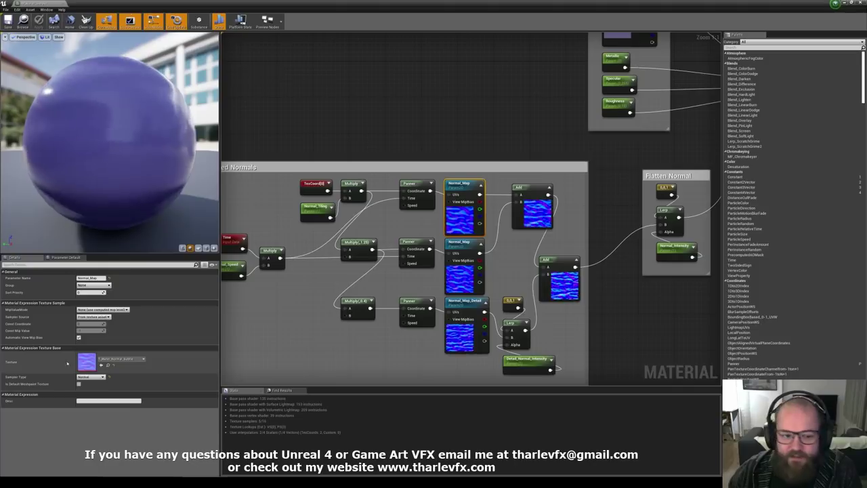
pyautogui.doubleClick(87, 362)
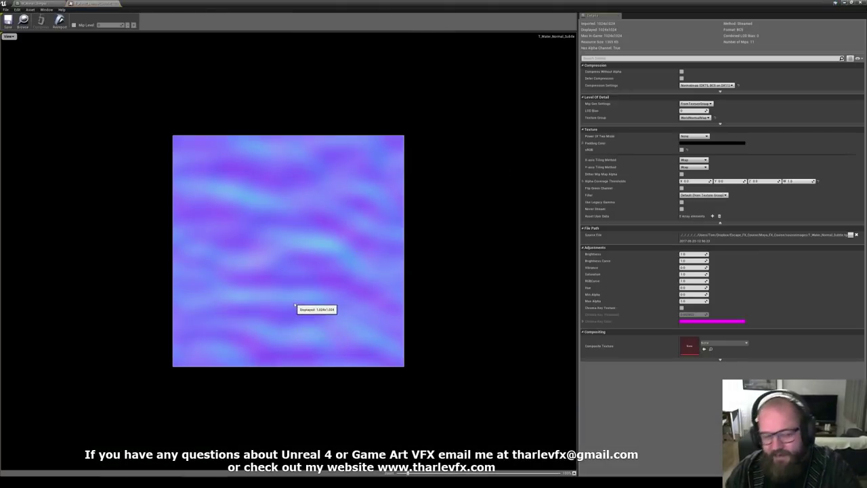
pyautogui.middleClick(95, 3)
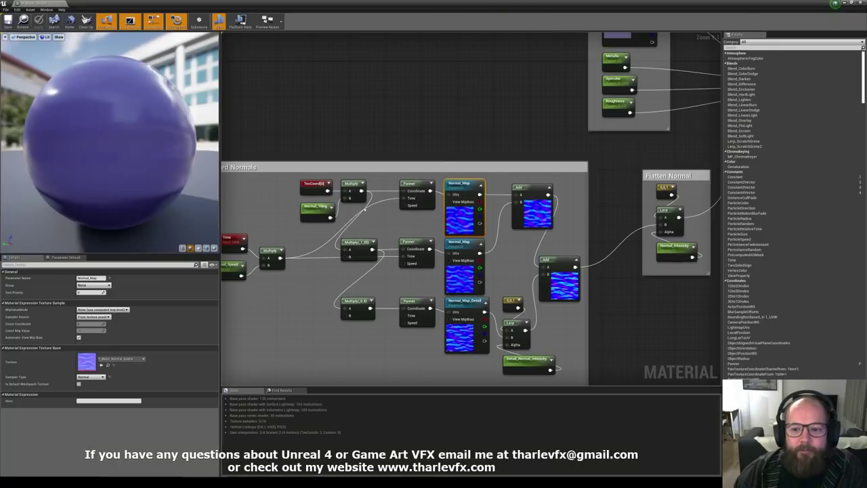
# Step: Examine the two Normal_Map samples and the Add node that combines them
pyautogui.moveTo(495, 225); pyautogui.dragTo(484, 223, button='right')
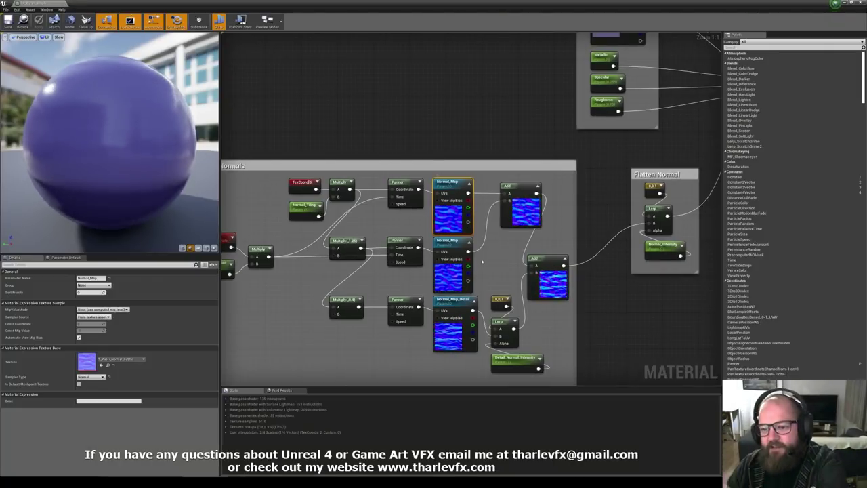
pyautogui.click(452, 280)
pyautogui.click(452, 210)
pyautogui.click(530, 204)
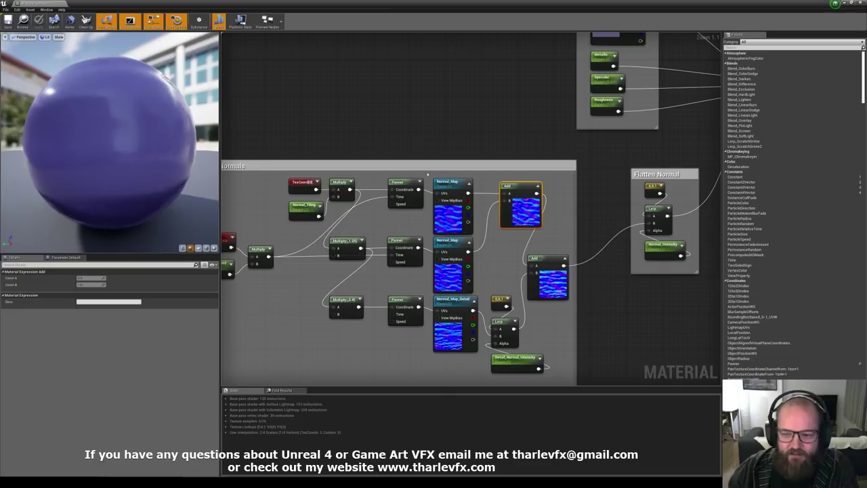
pyautogui.click(435, 115)
pyautogui.click(526, 196)
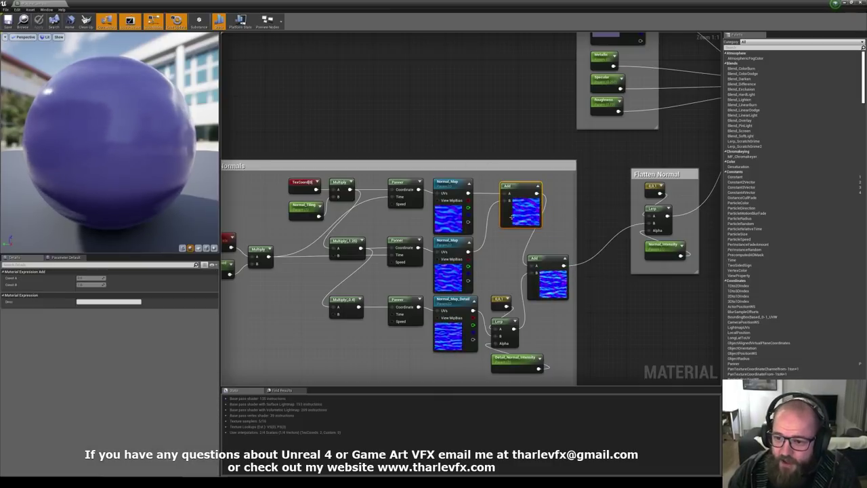
# Step: Change the material preview mesh to a plane and orbit around it to inspect the moving water surface
pyautogui.click(198, 248)
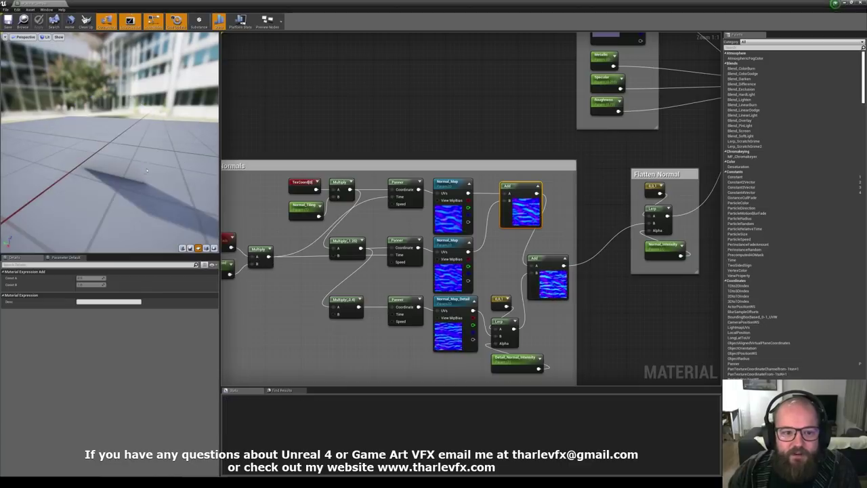
pyautogui.moveTo(110, 143); pyautogui.dragTo(71, 98)
pyautogui.scroll(3, 110, 142)
pyautogui.moveTo(110, 142); pyautogui.dragTo(170, 109)
pyautogui.moveTo(71, 166); pyautogui.dragTo(65, 169)
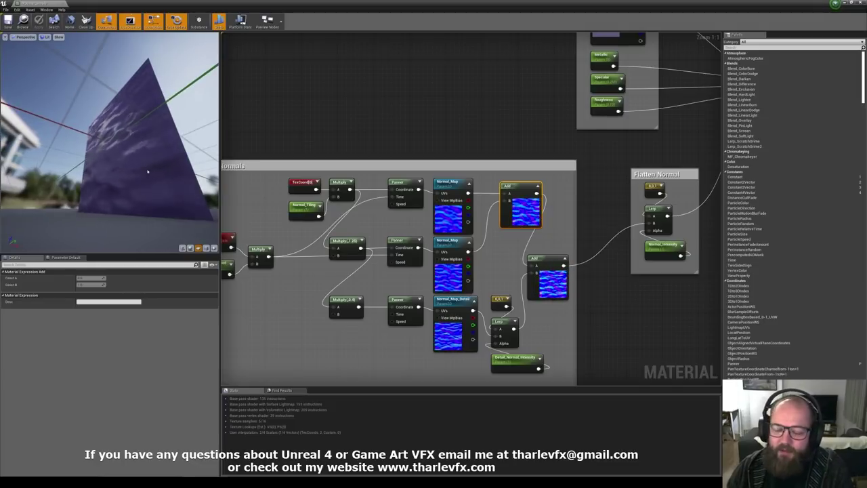
pyautogui.moveTo(142, 177); pyautogui.dragTo(83, 130)
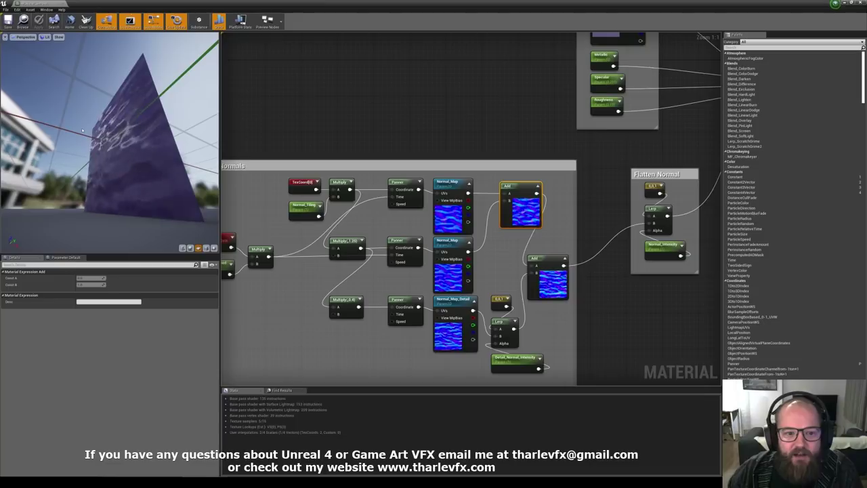
pyautogui.moveTo(133, 166); pyautogui.dragTo(152, 167)
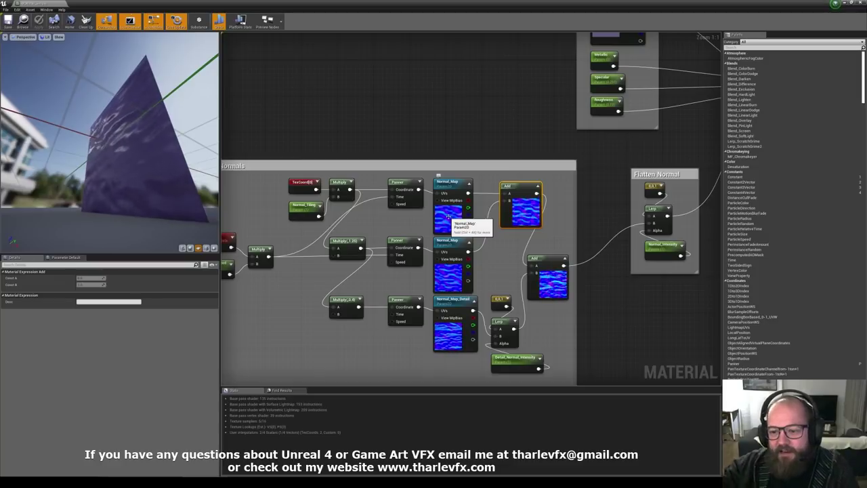
pyautogui.moveTo(145, 169)
pyautogui.mouseDown()
pyautogui.moveTo(169, 157)
pyautogui.moveTo(145, 152)
pyautogui.mouseUp()
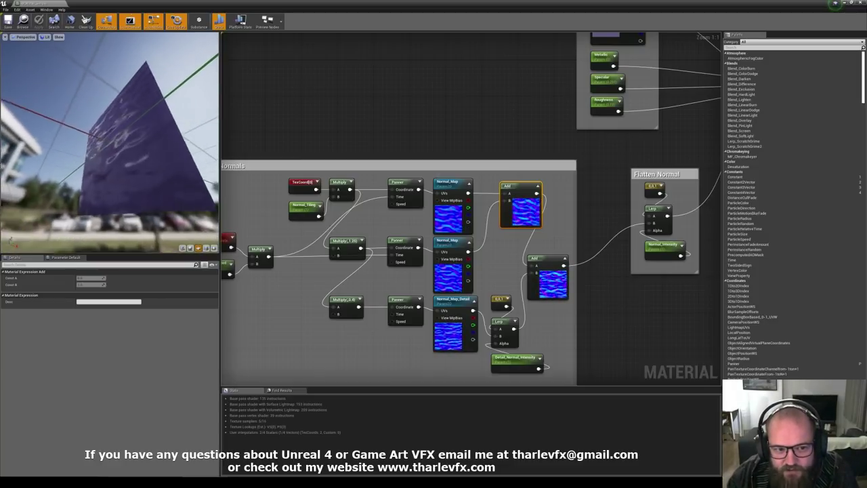
# Step: Set Speed Y of the Panner feeding the second Normal_Map sample to 0.25
pyautogui.click(412, 258)
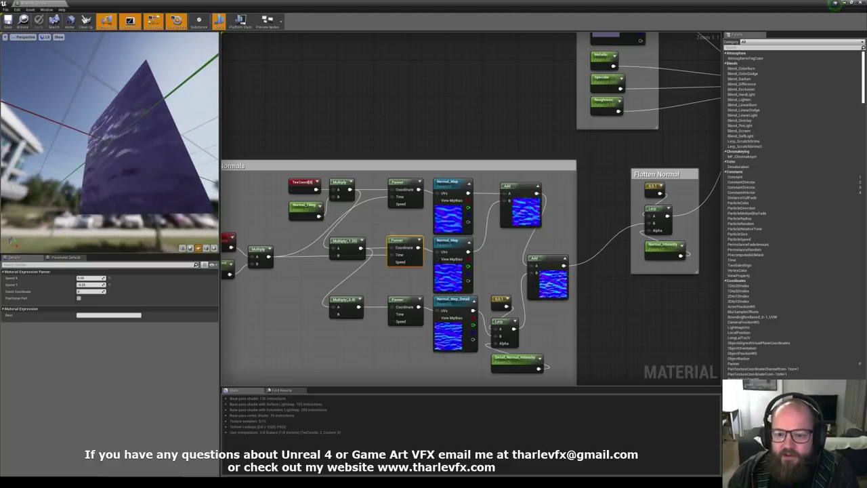
pyautogui.click(97, 286)
pyautogui.write('0.25')
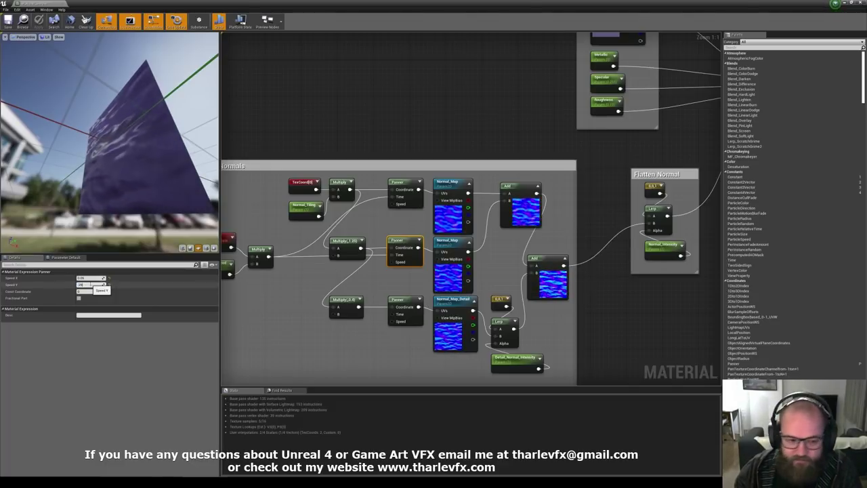
pyautogui.press('Return')
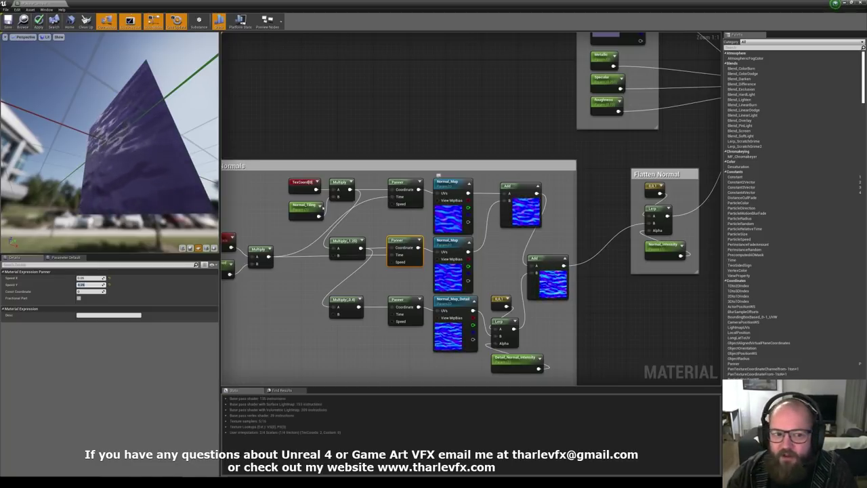
# Step: Inspect the panning water on the preview plane from several angles and check the two upper Panner nodes
pyautogui.moveTo(153, 170); pyautogui.dragTo(177, 166)
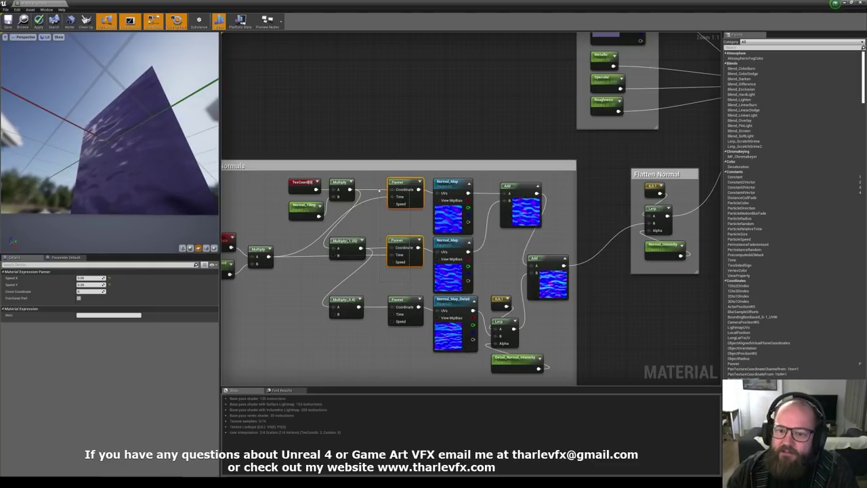
pyautogui.click(380, 129)
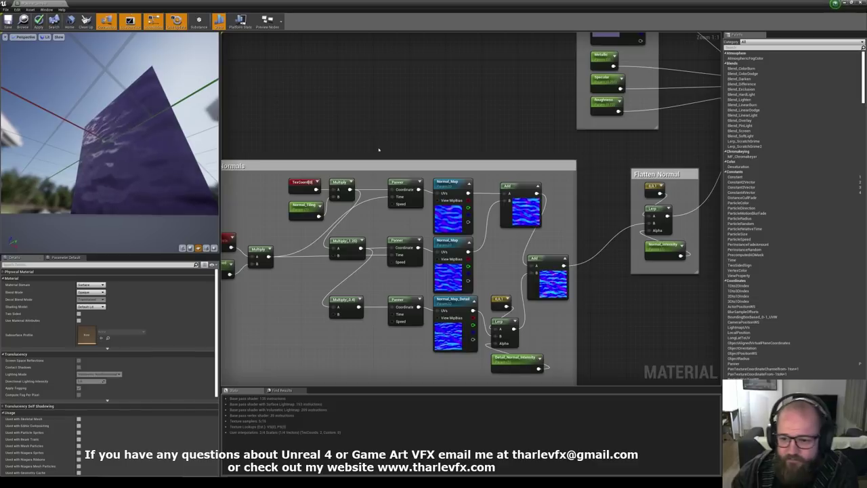
pyautogui.moveTo(114, 164); pyautogui.dragTo(129, 165)
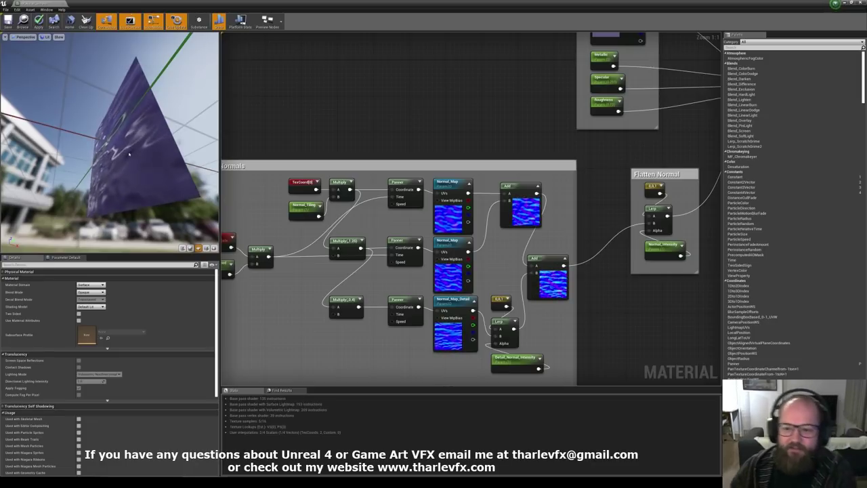
pyautogui.moveTo(123, 178); pyautogui.dragTo(166, 173)
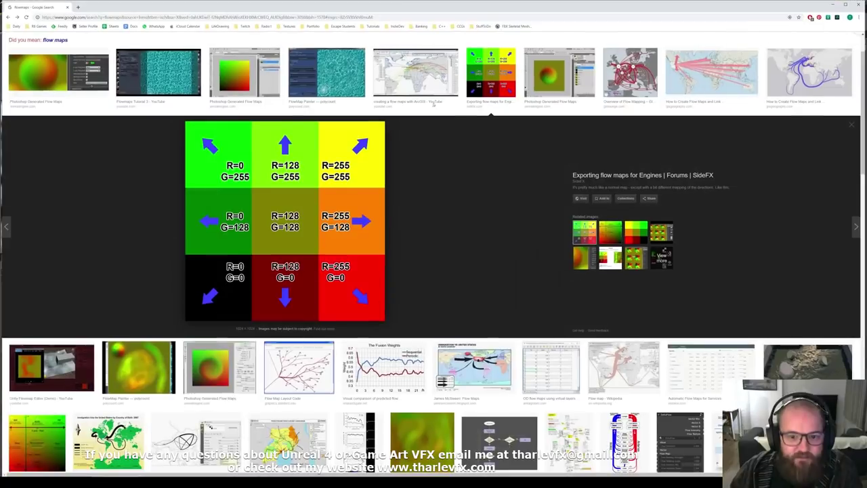
# Step: Switch to the browser's flowmaps image results and view the swirled SideFX flow map example and its related images
pyautogui.scroll(1, 136, 136)
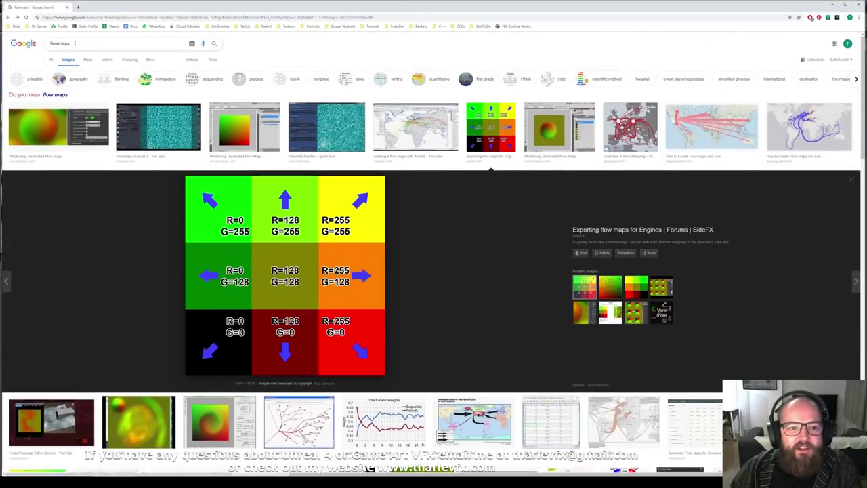
pyautogui.scroll(-2, 420, 366)
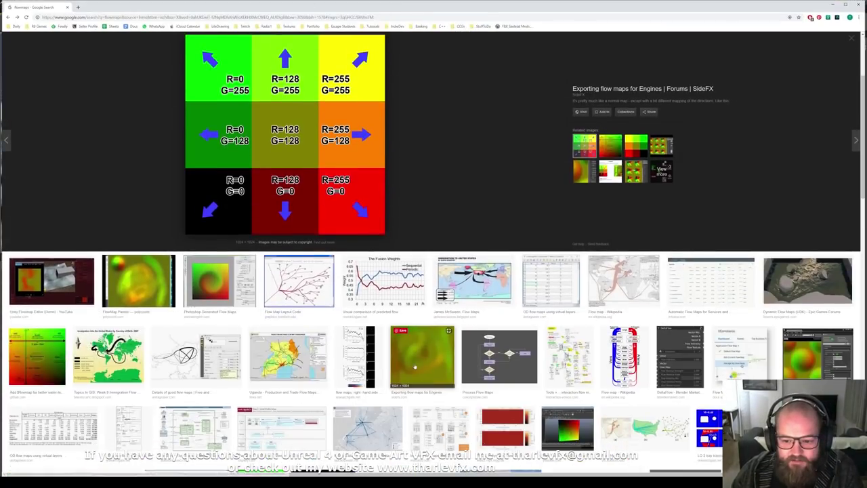
pyautogui.click(420, 366)
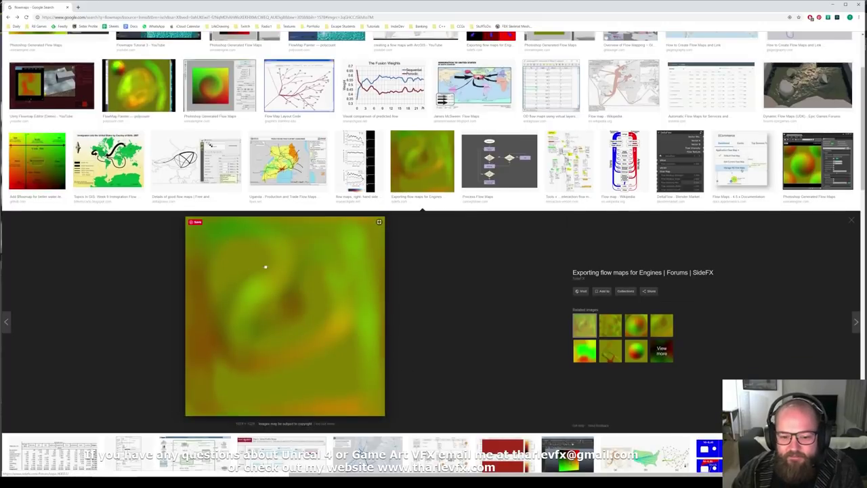
pyautogui.click(611, 331)
pyautogui.click(638, 328)
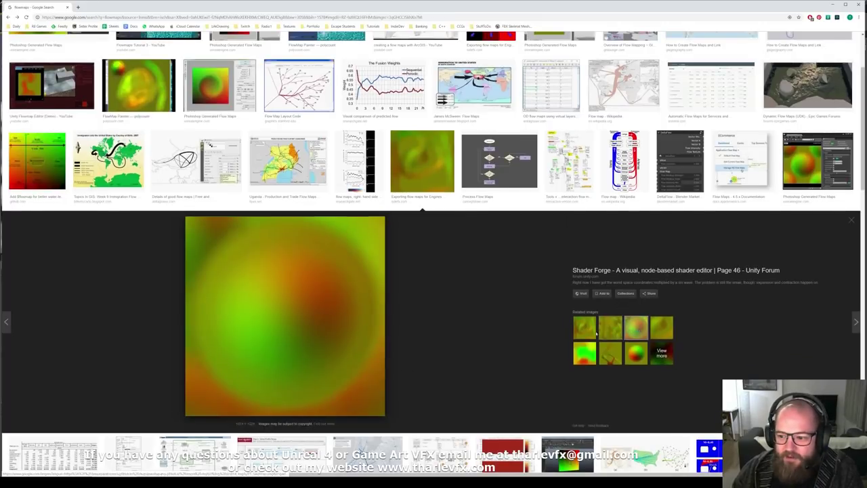
pyautogui.click(660, 332)
pyautogui.click(583, 332)
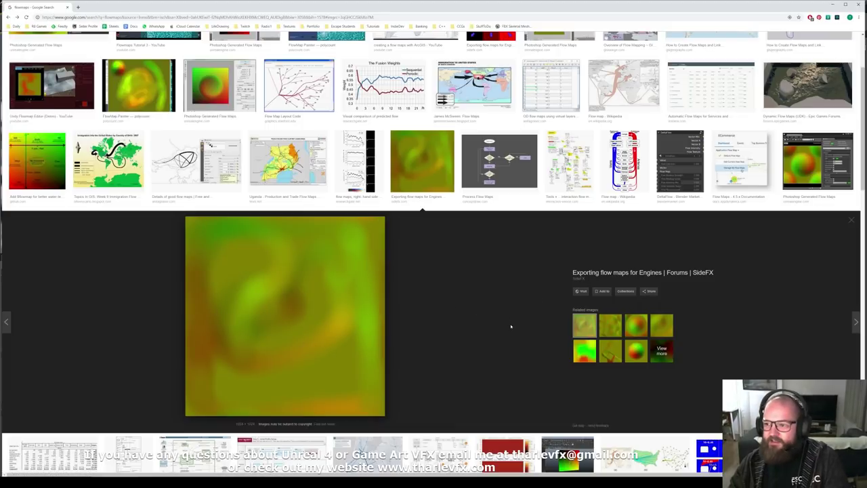
# Step: Compare the red/green direction chart with the swirled flow map example in the image results, finishing on the direction chart
pyautogui.scroll(3, 486, 329)
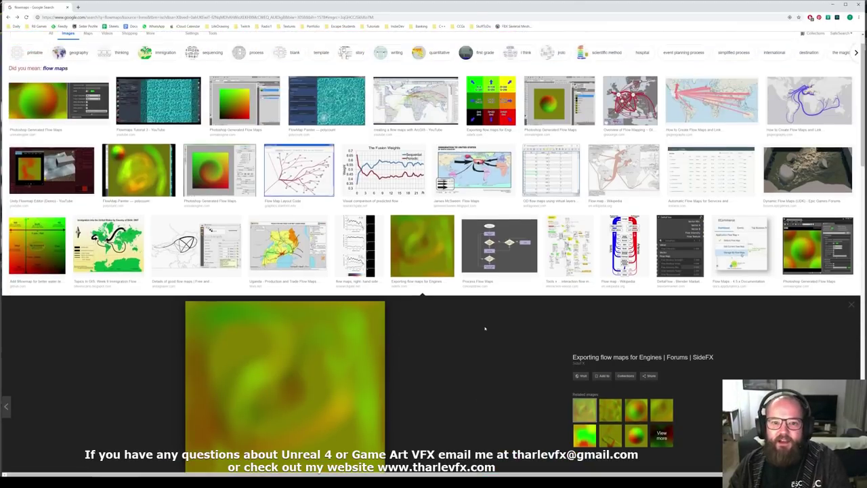
pyautogui.scroll(-2, 485, 329)
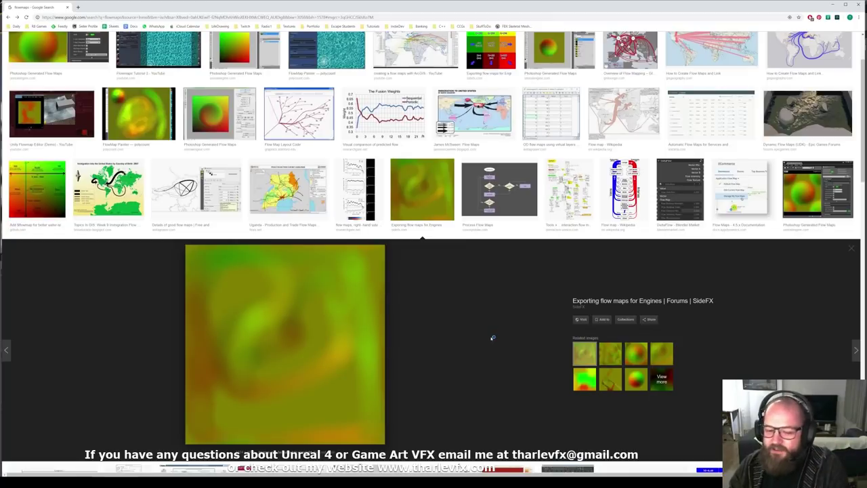
pyautogui.scroll(1, 494, 342)
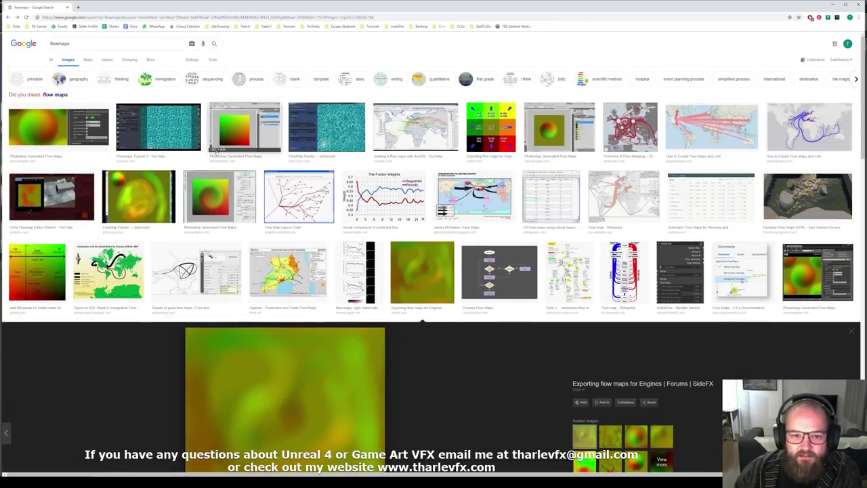
pyautogui.scroll(-1, 516, 329)
pyautogui.scroll(-1, 488, 318)
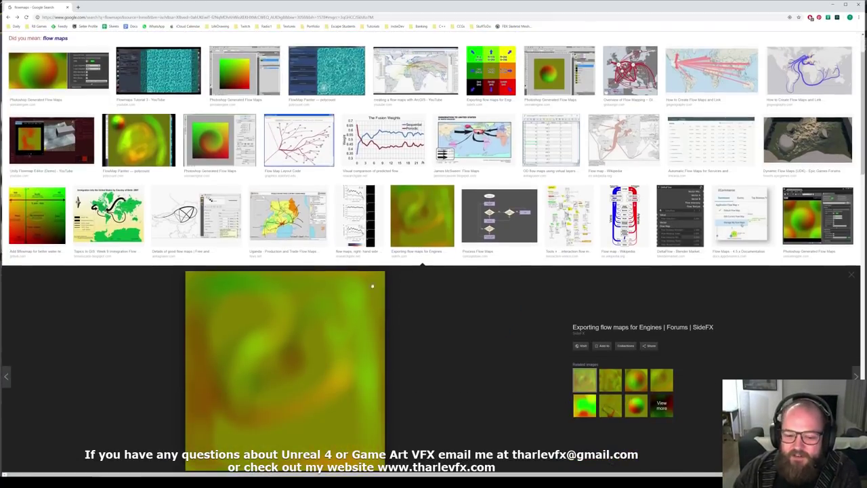
pyautogui.scroll(-1, 298, 352)
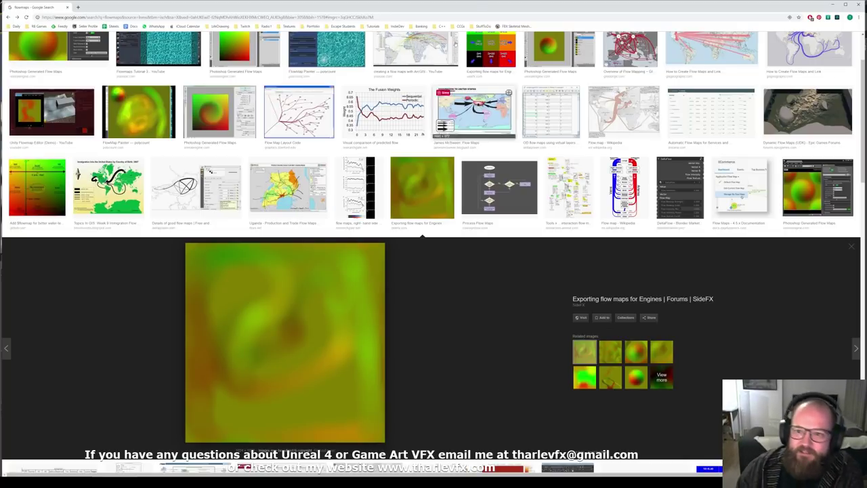
pyautogui.click(491, 51)
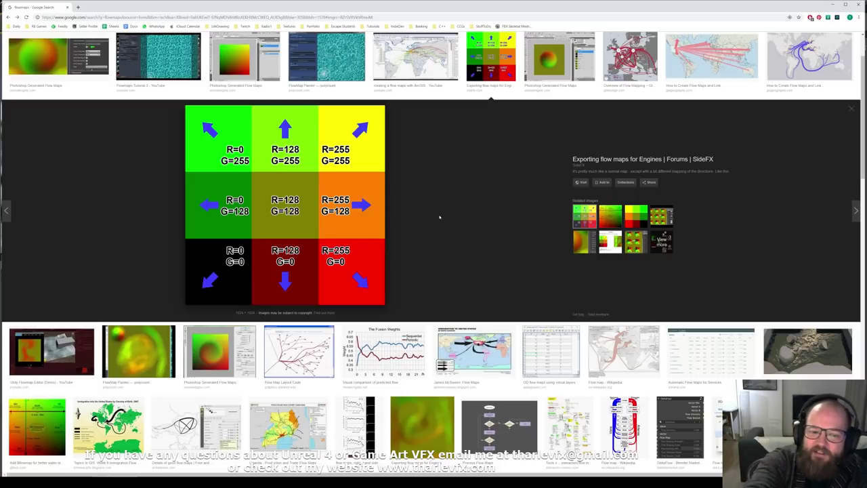
pyautogui.click(422, 427)
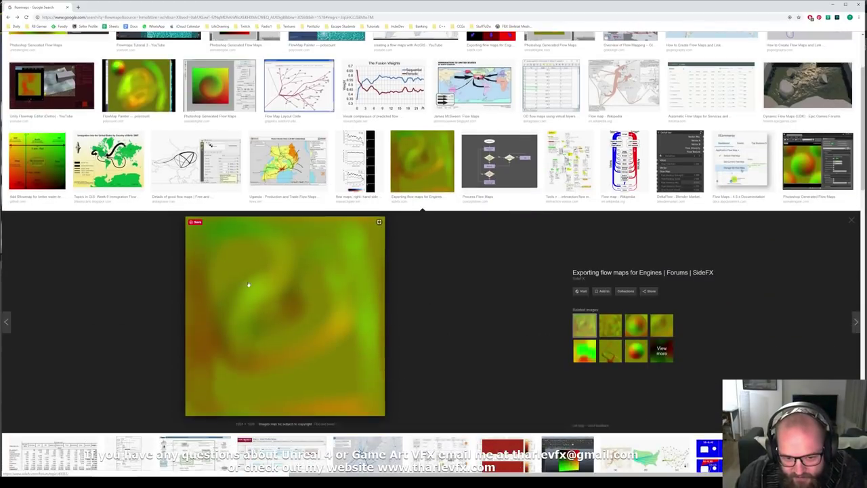
pyautogui.scroll(3, 371, 316)
pyautogui.click(507, 136)
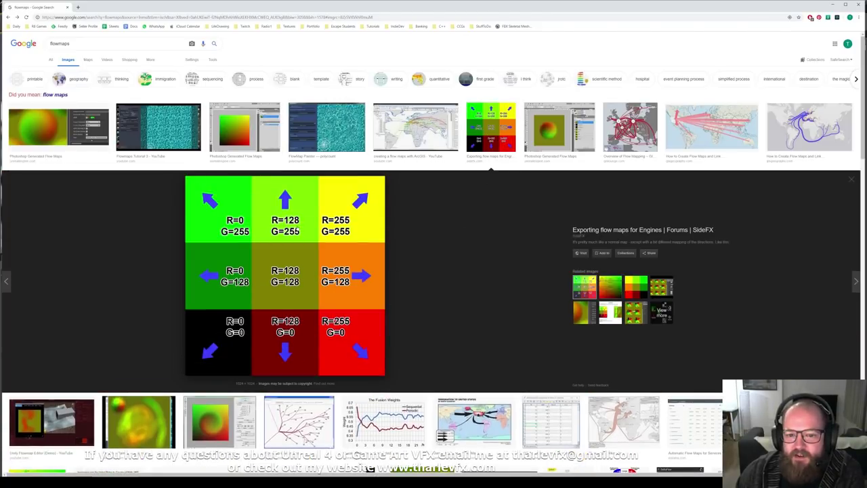
# Step: Return to the M_Water_Simple material and close it, discarding its unapplied changes
pyautogui.scroll(-2, 467, 277)
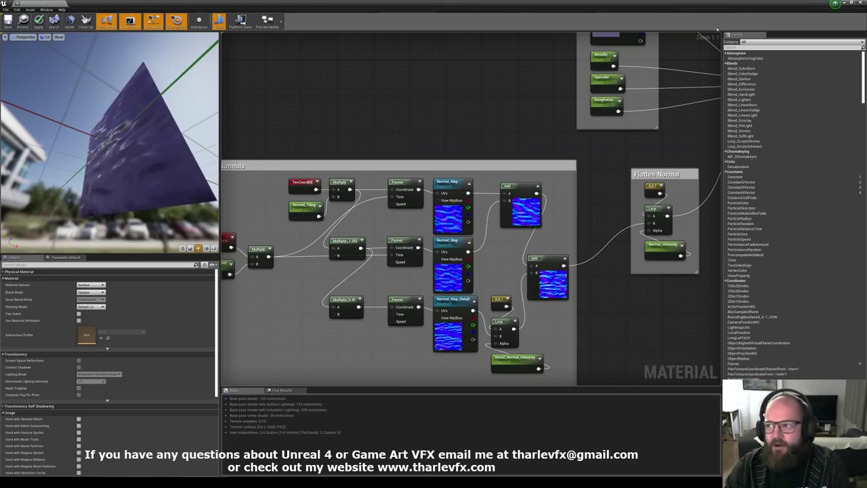
pyautogui.middleClick(36, 4)
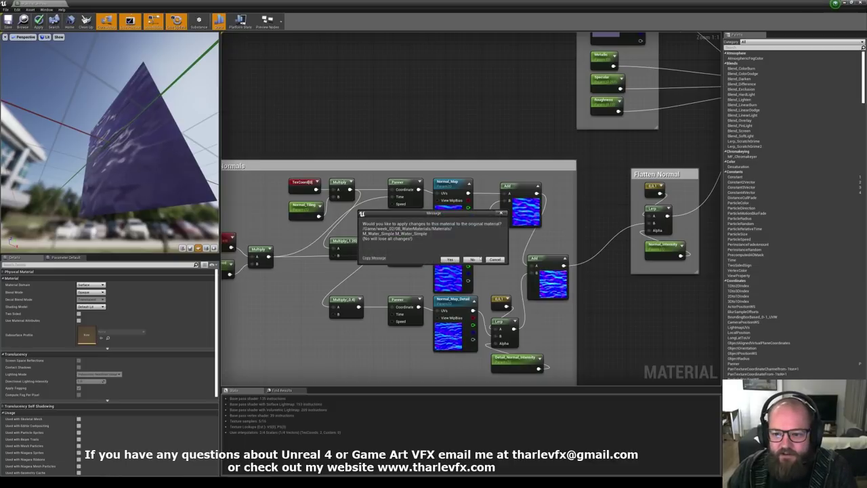
pyautogui.click(472, 260)
# Step: Duplicate the M_Water_Simple material as FlowmapExample and open the copy for editing
pyautogui.rightClick(482, 365)
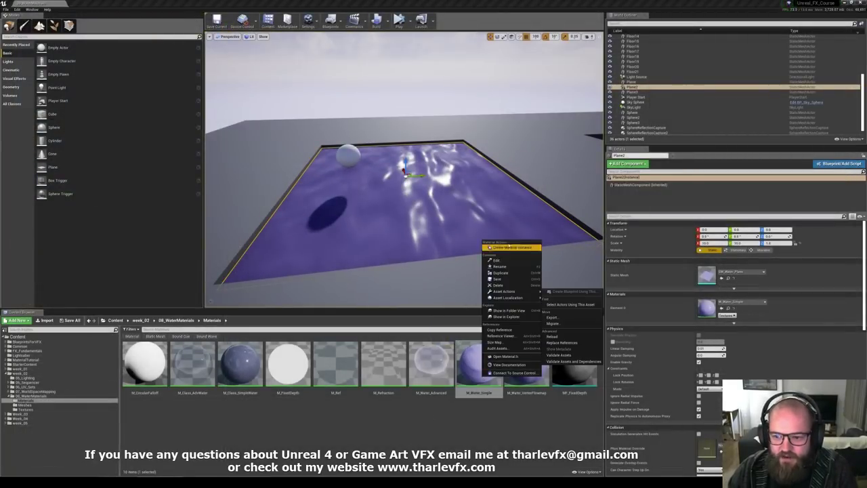
pyautogui.click(512, 272)
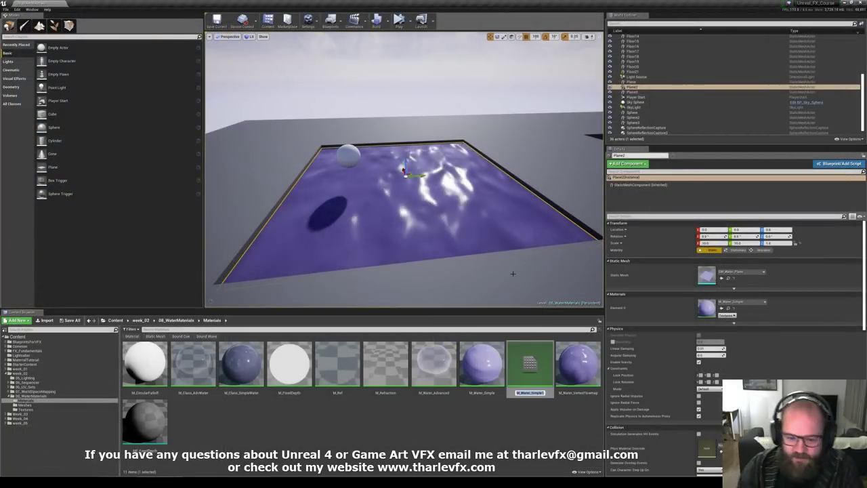
pyautogui.write('FlowmapExample')
pyautogui.press('Return')
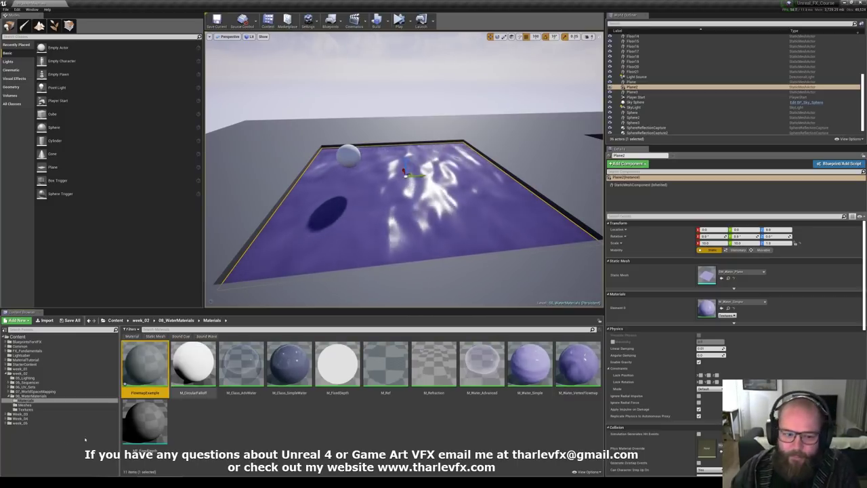
pyautogui.doubleClick(144, 365)
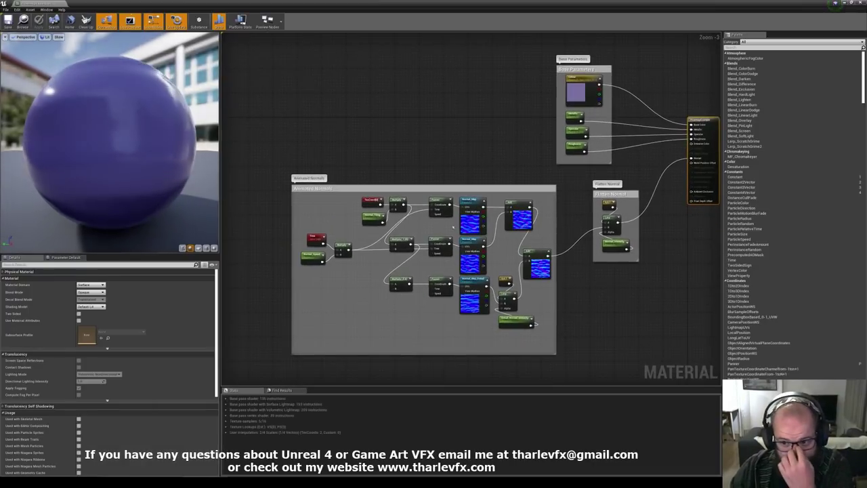
# Step: Delete the animated normals group with all its nodes and shift the Flatten Normal group slightly away from Base Parameters
pyautogui.click(438, 188)
pyautogui.moveTo(224, 383); pyautogui.dragTo(243, 368, button='right')
pyautogui.press('Delete')
pyautogui.moveTo(493, 224); pyautogui.dragTo(439, 267, button='right')
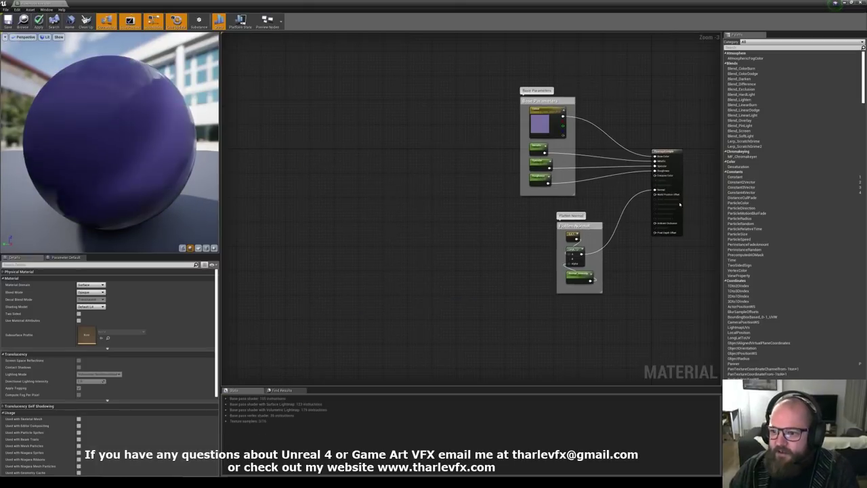
pyautogui.moveTo(539, 207); pyautogui.dragTo(615, 314)
pyautogui.moveTo(587, 226); pyautogui.dragTo(597, 236)
pyautogui.click(512, 238)
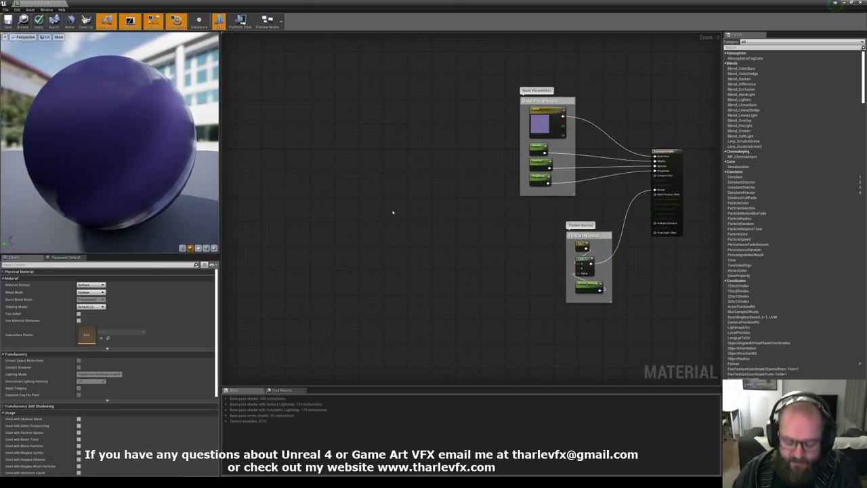
# Step: Place a TexCoord node in the empty graph area with a Texture Sample node below it
pyautogui.moveTo(306, 215); pyautogui.dragTo(345, 215, button='right')
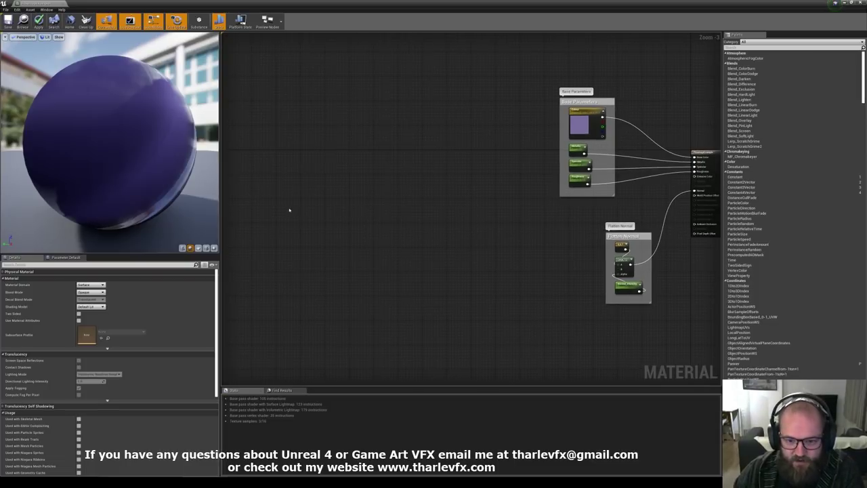
pyautogui.click(275, 201)
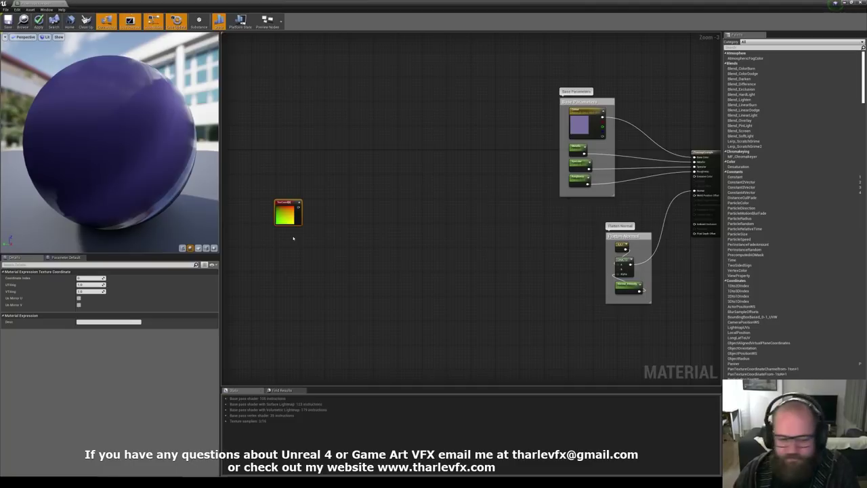
pyautogui.scroll(1, 287, 251)
pyautogui.click(298, 235)
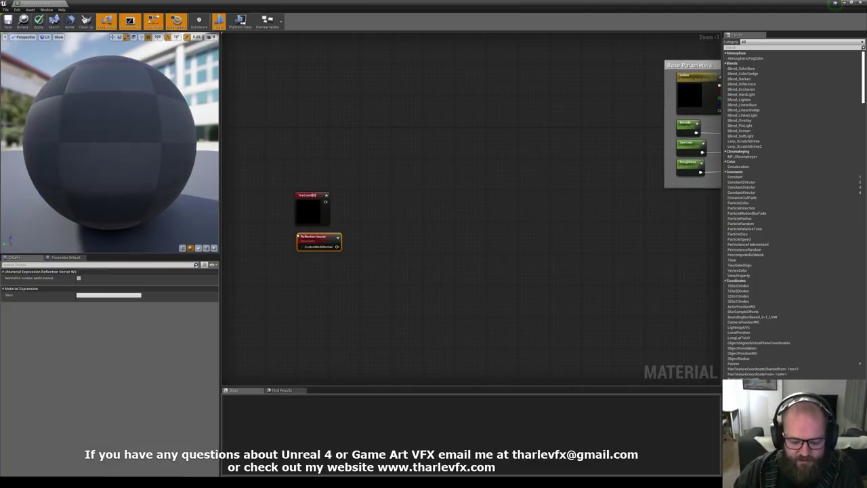
pyautogui.press('Delete')
pyautogui.press('t')
pyautogui.click(301, 236)
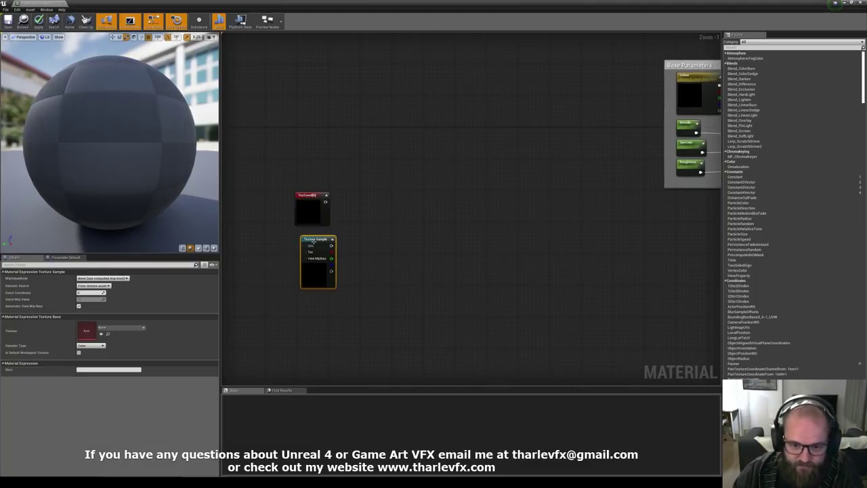
# Step: Assign the T_UV_Distortion texture to the Texture Sample, view it in the texture editor, and return to the material
pyautogui.click(122, 328)
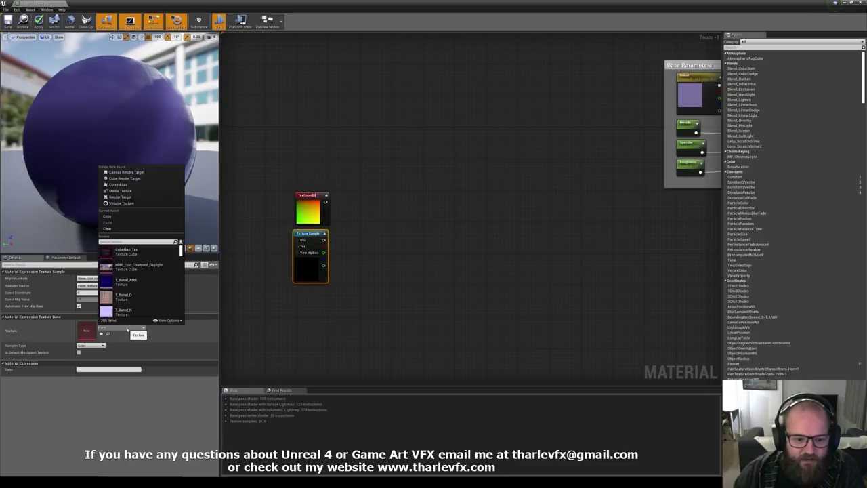
pyautogui.write('dv')
pyautogui.scroll(-5, 147, 284)
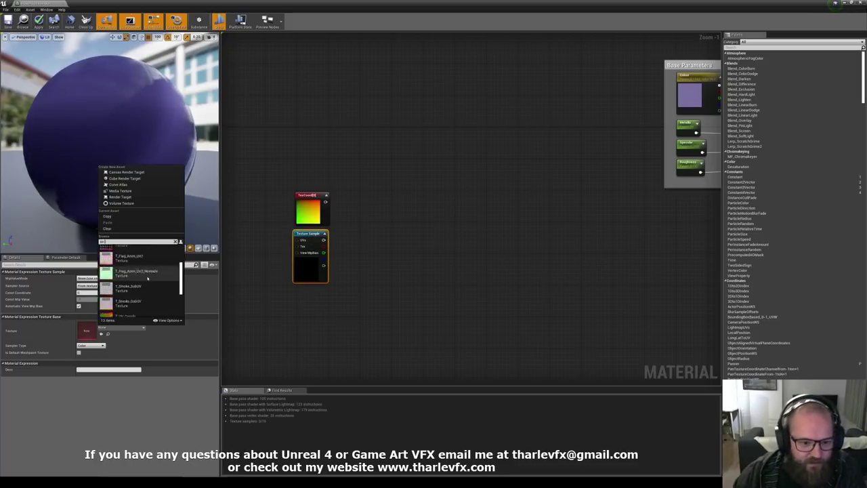
pyautogui.click(143, 283)
pyautogui.doubleClick(87, 331)
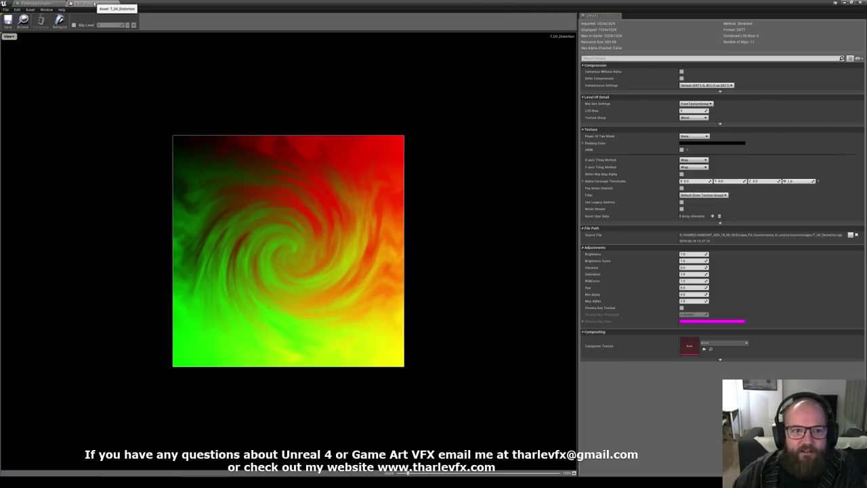
pyautogui.click(123, 3)
# Step: Combine TexCoord and the distortion texture in an Add node, passing the texture through an R G component mask into B
pyautogui.moveTo(329, 235); pyautogui.dragTo(373, 235, button='right')
pyautogui.scroll(1, 353, 207)
pyautogui.moveTo(355, 219); pyautogui.dragTo(455, 189)
pyautogui.click(444, 221)
pyautogui.press('a')
pyautogui.click(405, 206)
pyautogui.write('comp')
pyautogui.press('Return')
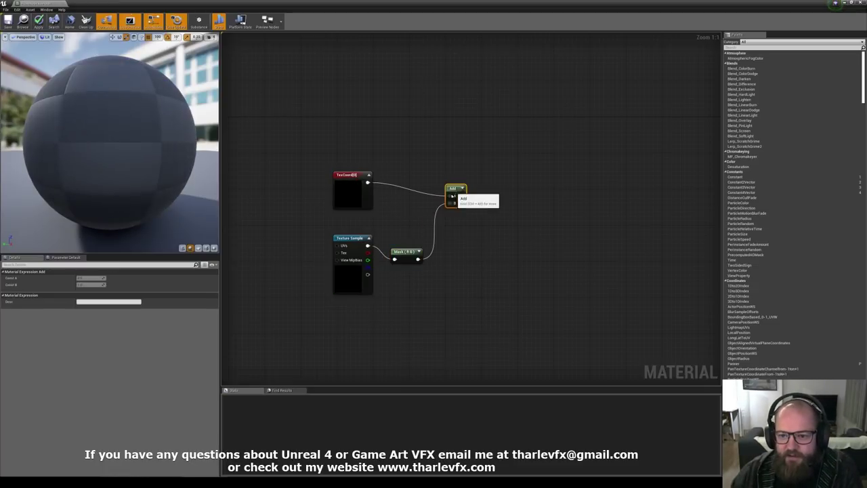
pyautogui.moveTo(407, 252); pyautogui.dragTo(394, 238)
pyautogui.click(386, 221)
pyautogui.moveTo(455, 189); pyautogui.dragTo(460, 181)
# Step: Add a second Texture Sample using T_UV_Map and drive its UVs from the Add node's output
pyautogui.click(508, 211)
pyautogui.press('t')
pyautogui.click(532, 196)
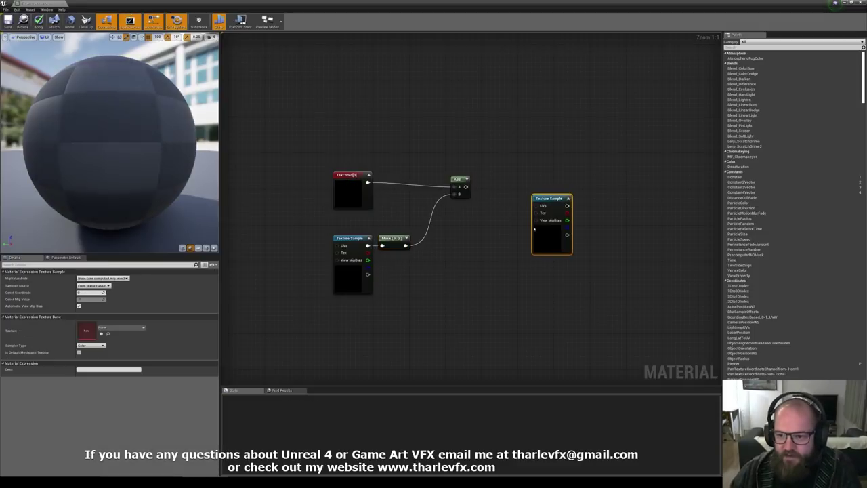
pyautogui.click(122, 328)
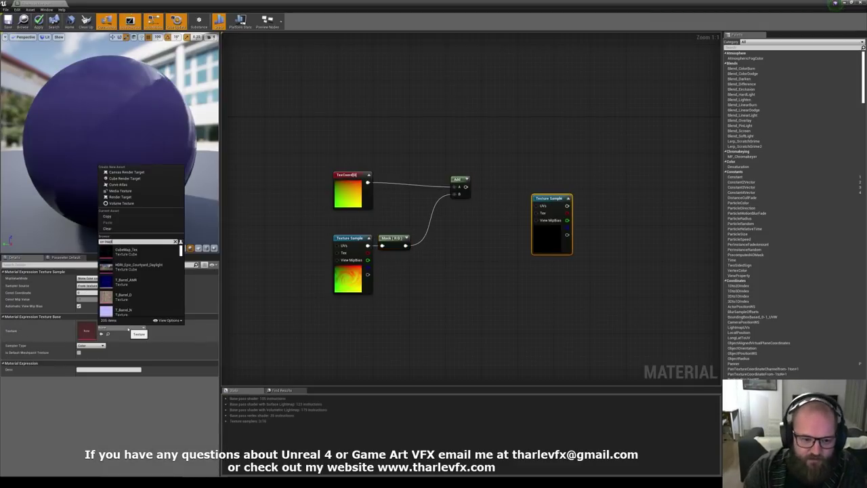
pyautogui.write('uv map')
pyautogui.click(135, 268)
pyautogui.moveTo(542, 206); pyautogui.dragTo(465, 187)
pyautogui.moveTo(545, 242); pyautogui.dragTo(553, 224)
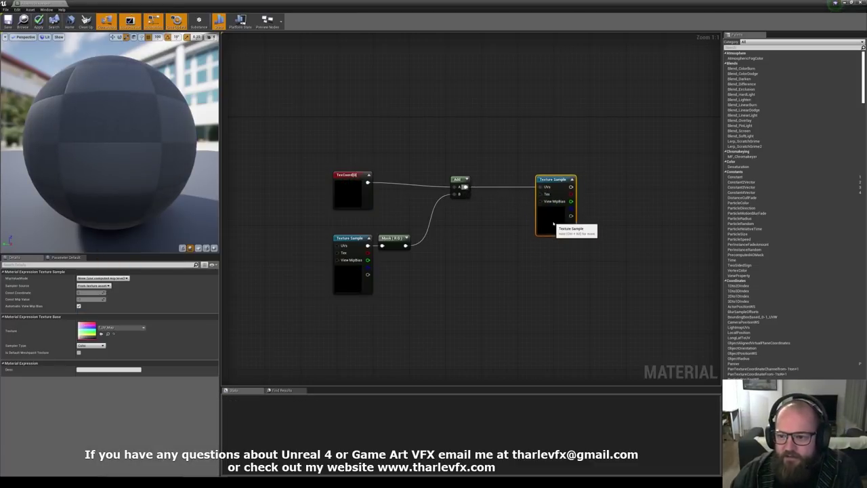
# Step: Enable Use Material Attributes in the FlowmapExample material's settings
pyautogui.moveTo(551, 227); pyautogui.dragTo(519, 244, button='right')
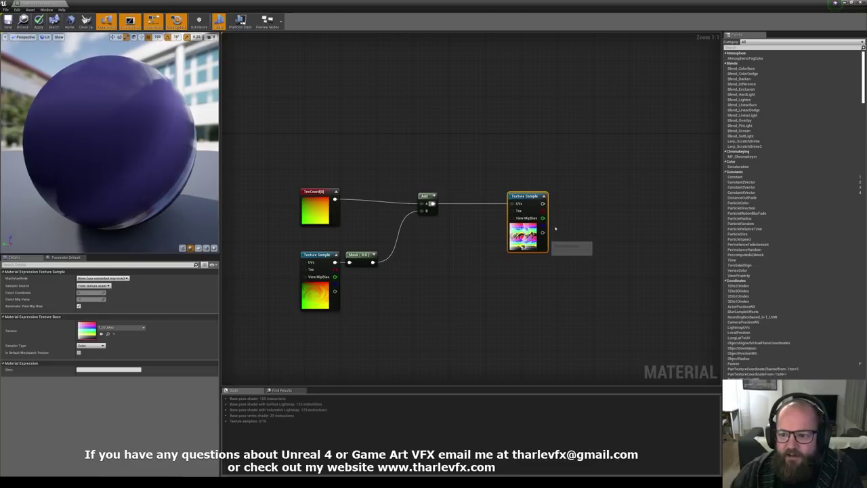
pyautogui.moveTo(182, 171); pyautogui.dragTo(185, 103)
pyautogui.scroll(-2, 521, 261)
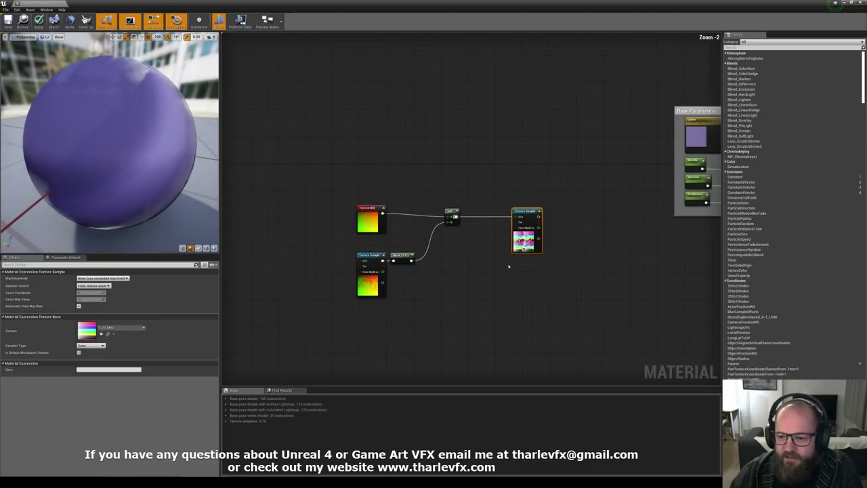
pyautogui.scroll(3, 134, 137)
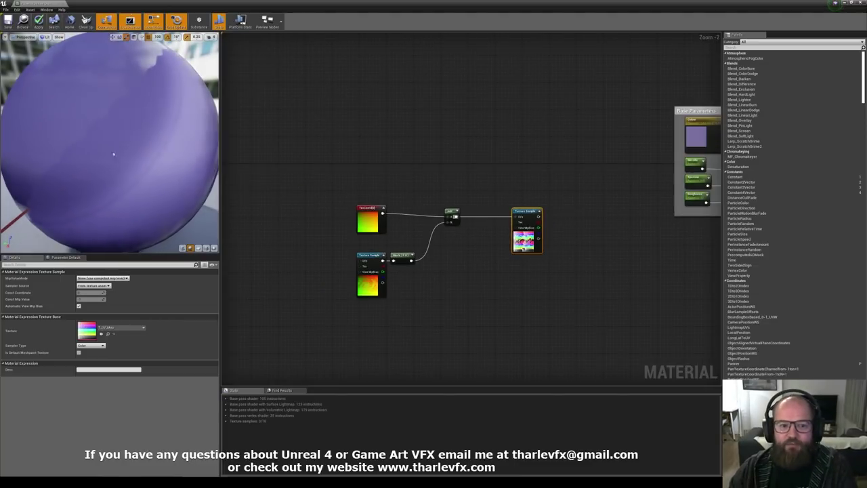
pyautogui.scroll(-5, 120, 190)
pyautogui.click(627, 203)
pyautogui.moveTo(628, 202); pyautogui.dragTo(416, 233, button='right')
pyautogui.scroll(-1, 431, 244)
pyautogui.moveTo(513, 257); pyautogui.dragTo(504, 248, button='right')
pyautogui.moveTo(640, 149); pyautogui.dragTo(565, 315)
pyautogui.click(346, 213)
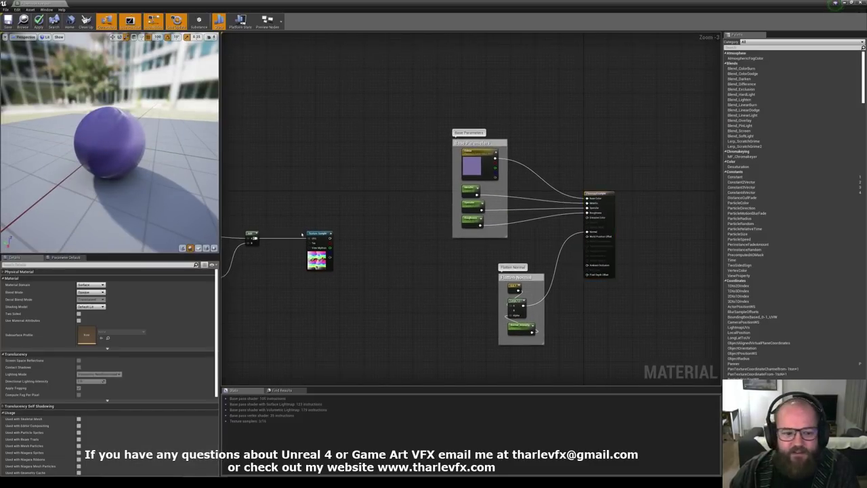
pyautogui.click(78, 320)
# Step: Attach a MakeMaterialAttributes node to the material output, feed T_UV_Map into its BaseColor, and preview on a plane
pyautogui.moveTo(587, 198); pyautogui.dragTo(597, 286)
pyautogui.write('make')
pyautogui.press('Return')
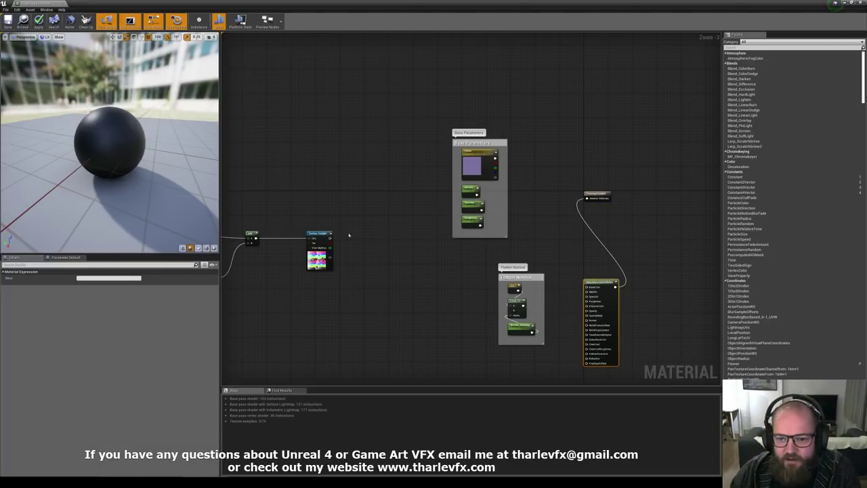
pyautogui.moveTo(330, 238); pyautogui.dragTo(587, 286)
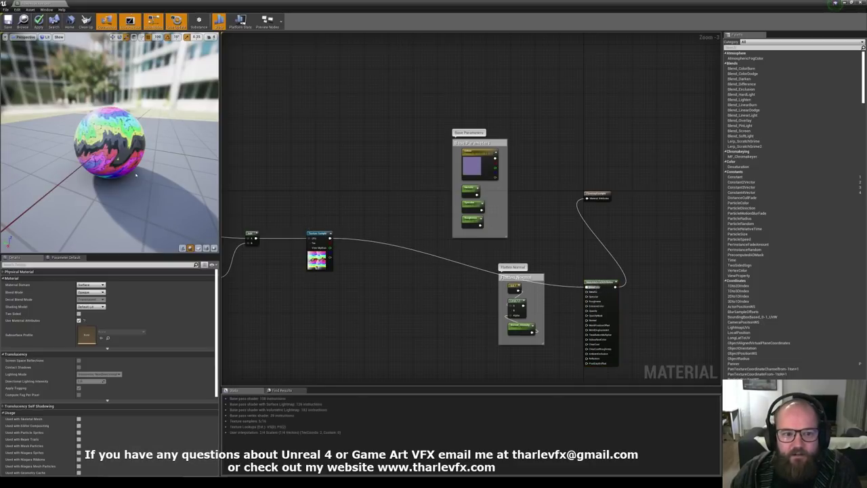
pyautogui.click(198, 248)
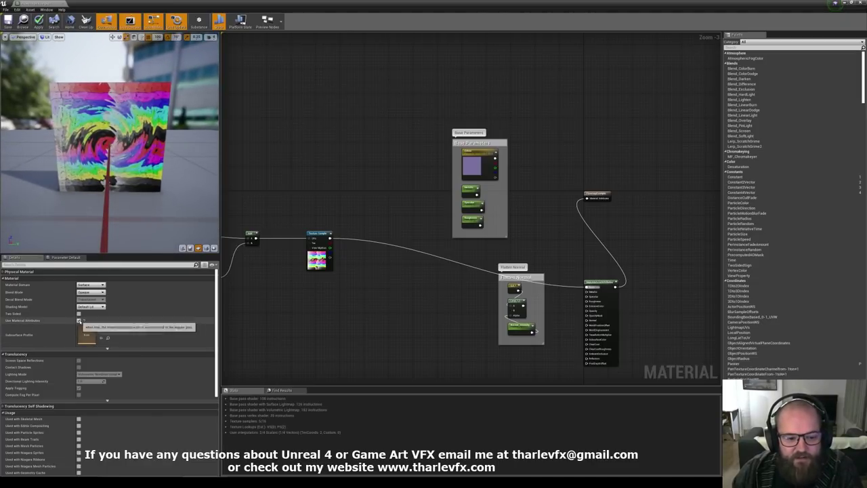
# Step: Toggle Use Material Attributes off and on to compare the regular water inputs with the distorted texture, ending with it on
pyautogui.click(78, 320)
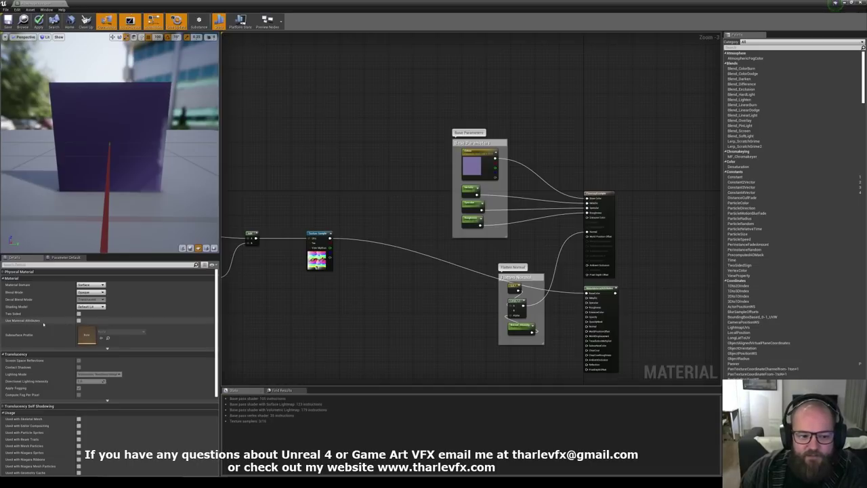
pyautogui.click(78, 320)
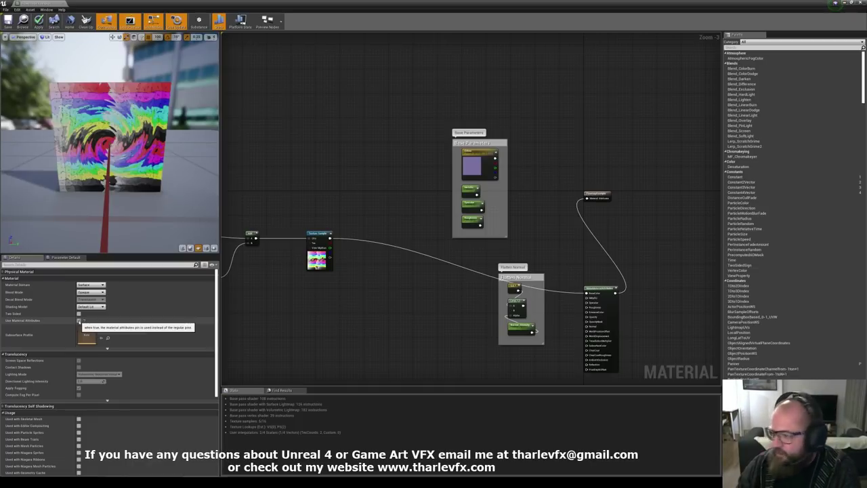
pyautogui.click(79, 319)
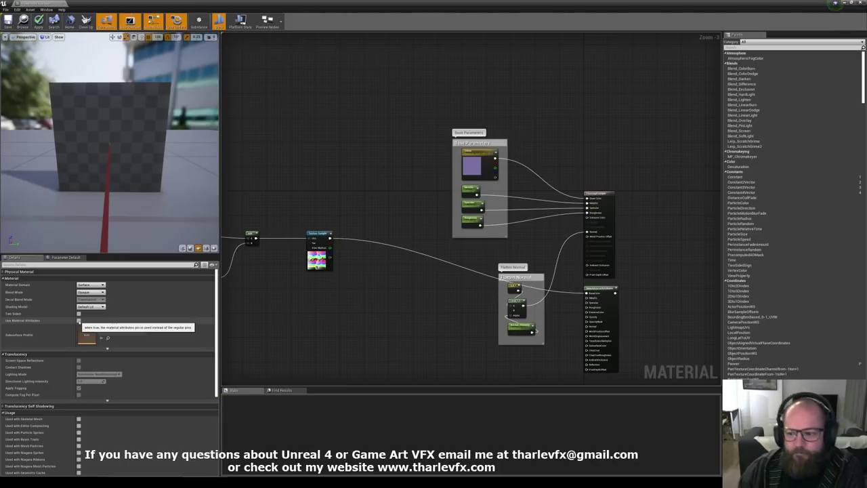
pyautogui.click(605, 310)
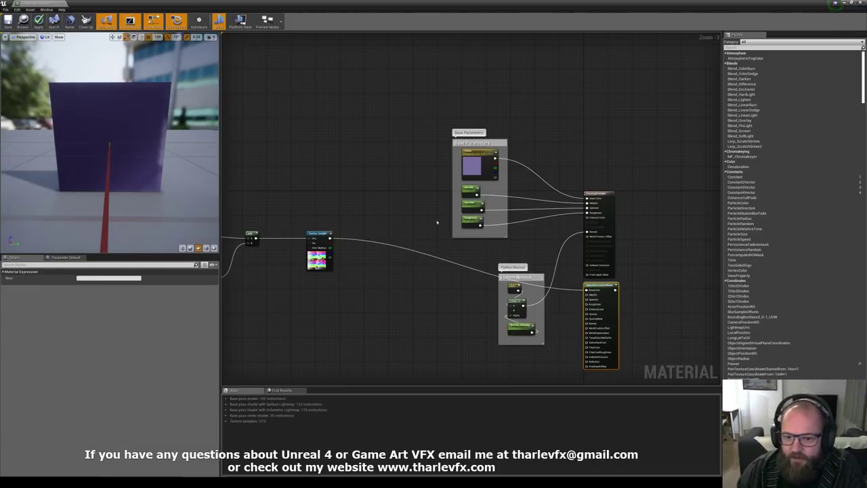
pyautogui.click(442, 222)
pyautogui.moveTo(341, 221); pyautogui.dragTo(446, 242, button='right')
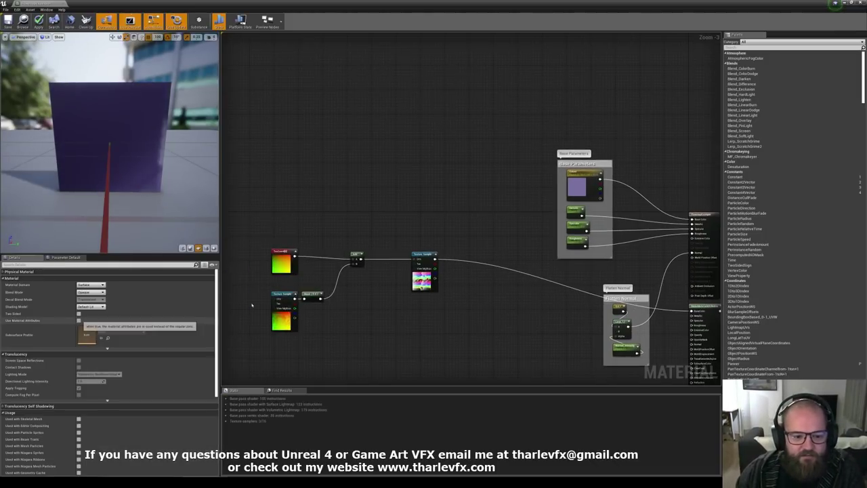
pyautogui.click(79, 320)
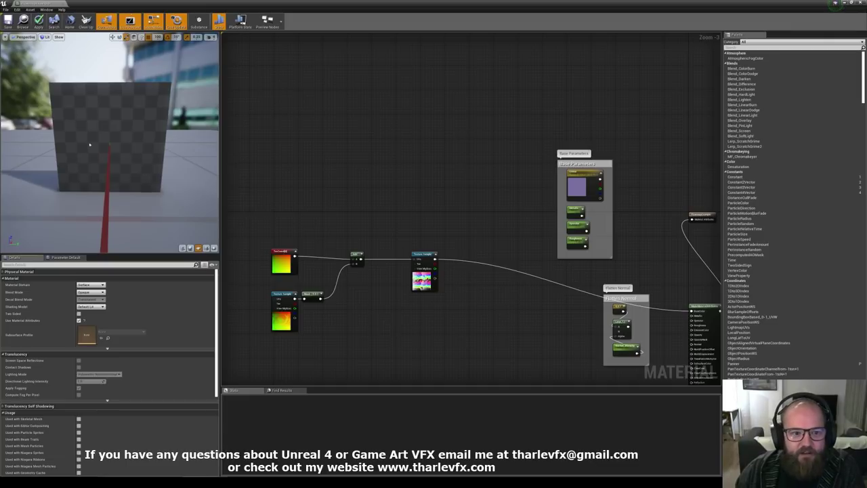
# Step: Examine the swirled texture up close on the preview plane and move the T_UV_Map Texture Sample farther from the Add node
pyautogui.moveTo(85, 143); pyautogui.dragTo(152, 99)
pyautogui.scroll(5, 153, 98)
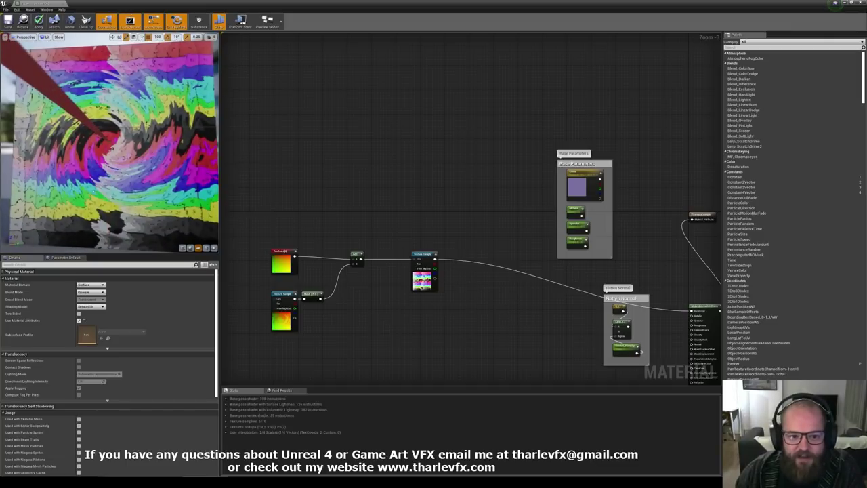
pyautogui.scroll(3, 419, 265)
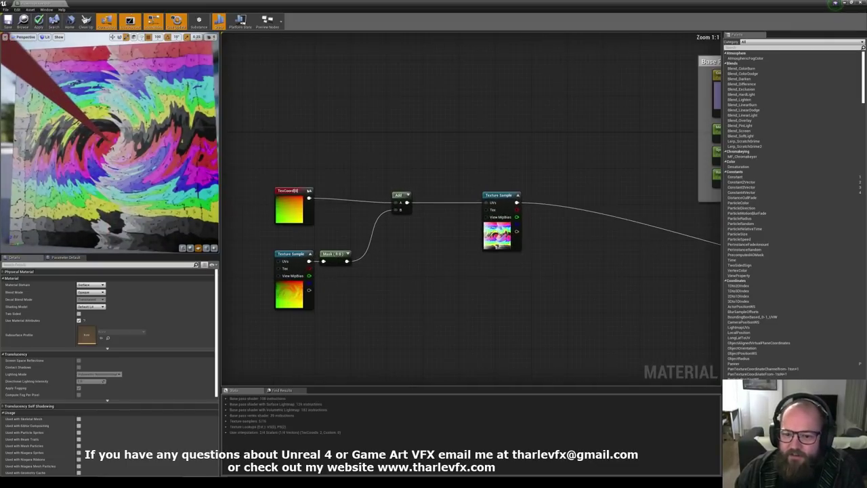
pyautogui.moveTo(513, 239); pyautogui.dragTo(547, 241)
pyautogui.click(356, 251)
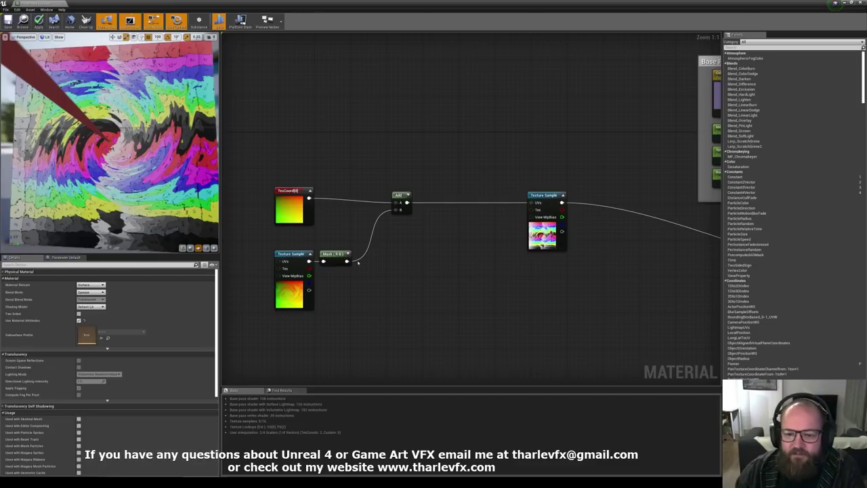
# Step: Insert a Multiply node between the flow map's Mask (R G) and the Add node's B input, aligned beside the mask
pyautogui.click(385, 265)
pyautogui.moveTo(390, 274); pyautogui.dragTo(347, 261)
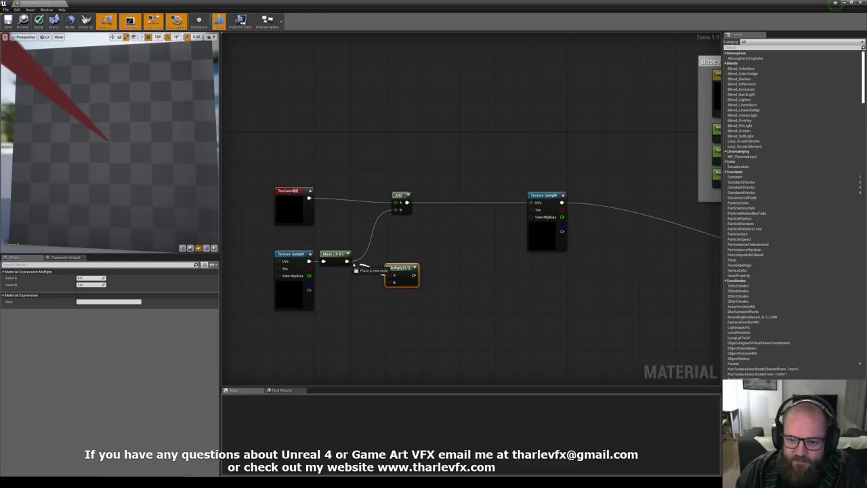
pyautogui.moveTo(410, 274); pyautogui.dragTo(396, 210)
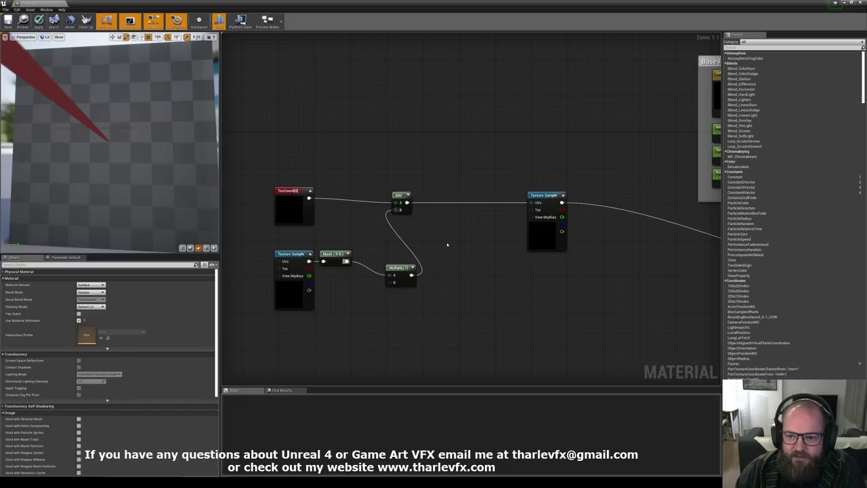
pyautogui.moveTo(413, 285); pyautogui.dragTo(405, 274)
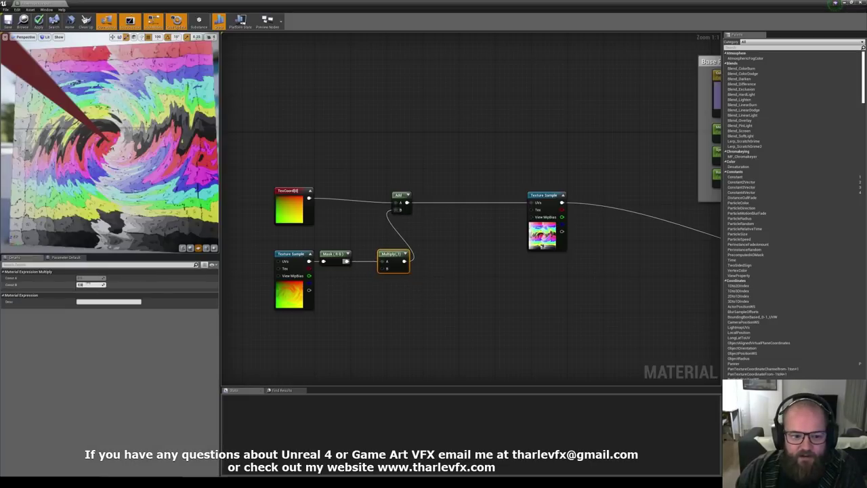
# Step: Create a scalar parameter named Distortion below the Mask node and connect it to the Multiply node's B input
pyautogui.click(326, 279)
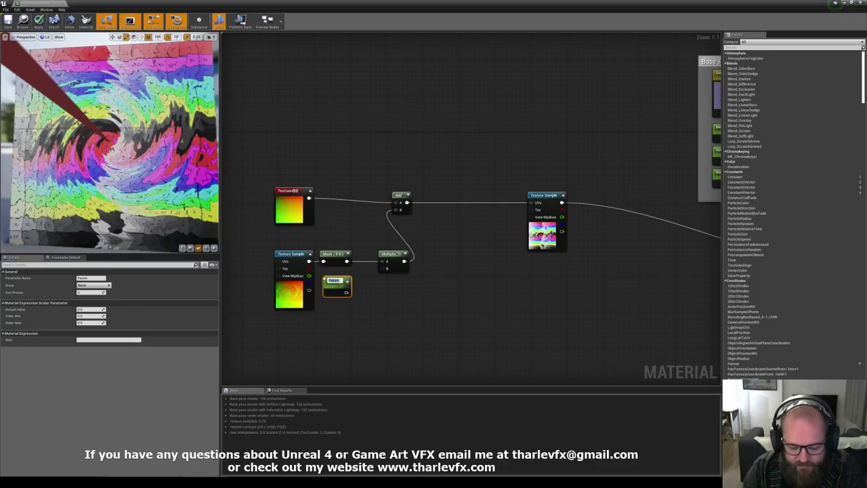
pyautogui.write('Distortion')
pyautogui.press('Return')
pyautogui.moveTo(382, 268); pyautogui.dragTo(347, 292)
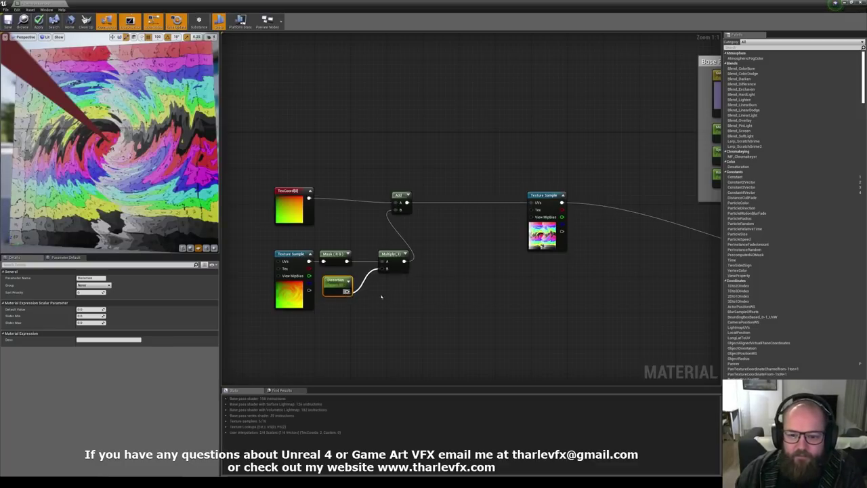
pyautogui.click(388, 296)
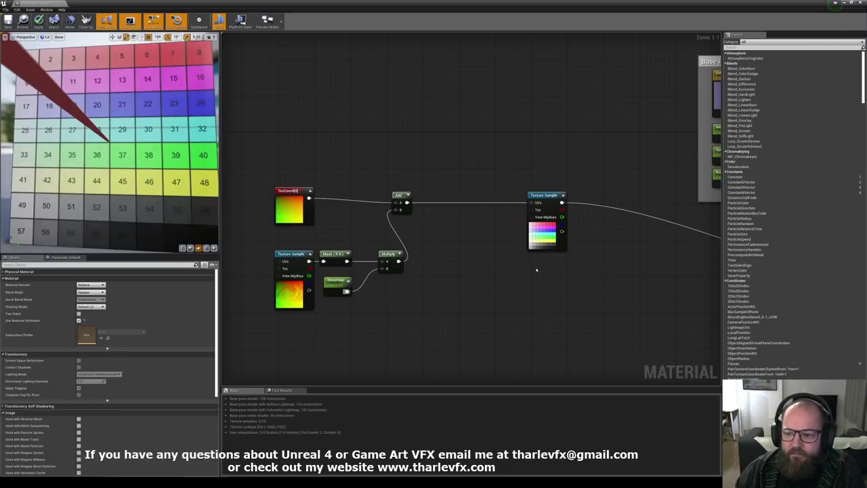
pyautogui.moveTo(445, 240); pyautogui.dragTo(283, 307)
pyautogui.click(451, 305)
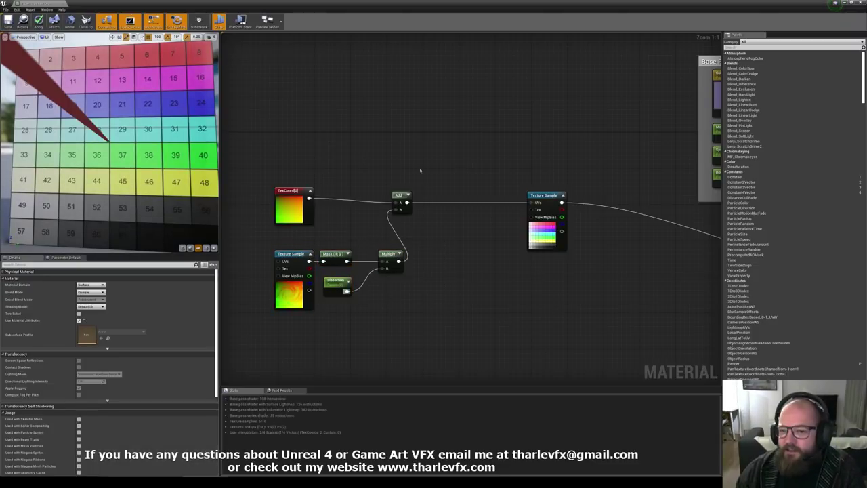
# Step: Try a Distortion default value of 0.1, then a higher value, to compare the distortion strength in the preview
pyautogui.click(336, 281)
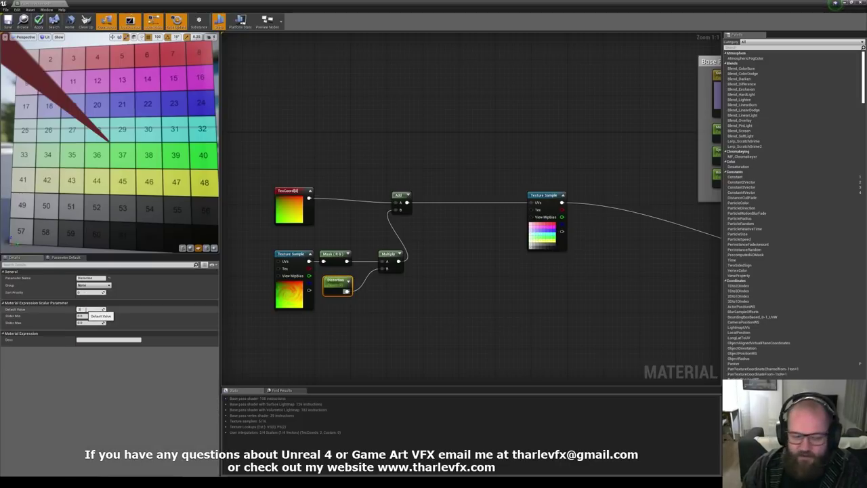
pyautogui.press('Return')
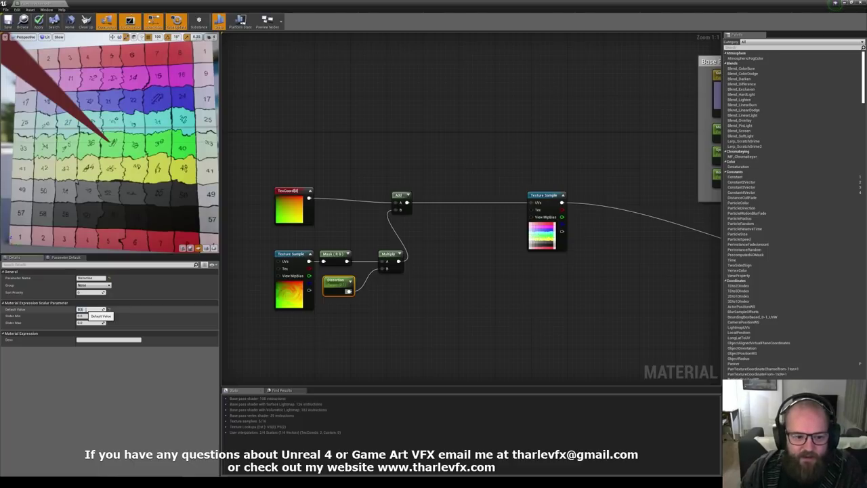
pyautogui.moveTo(87, 309); pyautogui.dragTo(91, 309)
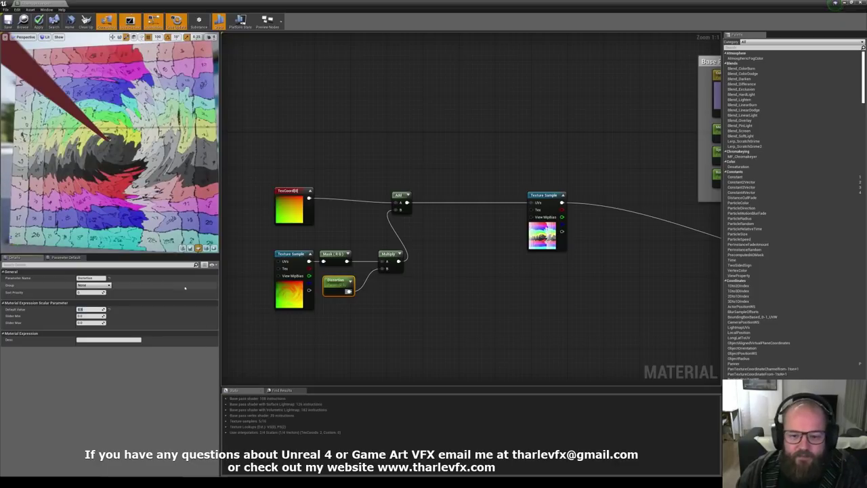
pyautogui.moveTo(373, 306); pyautogui.dragTo(326, 284)
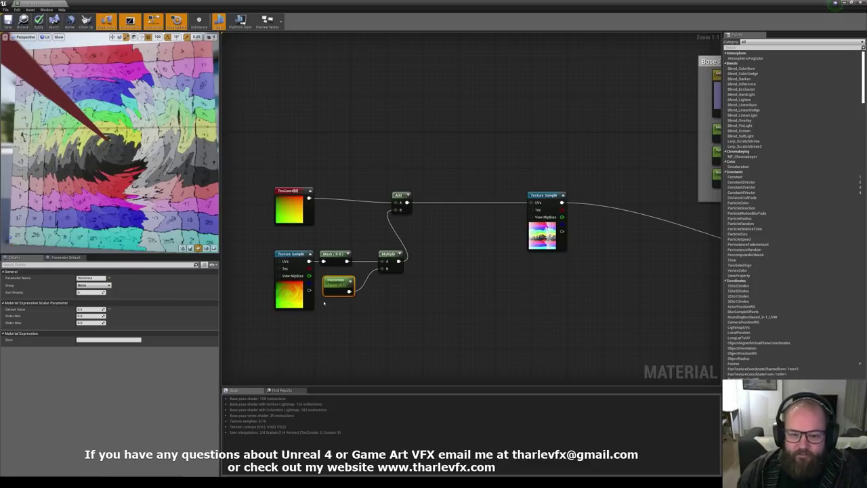
# Step: Add a Time node below Distortion and feed it into the Multiply node's B input to animate the distortion
pyautogui.rightClick(324, 302)
pyautogui.write('time')
pyautogui.press('Return')
pyautogui.moveTo(347, 317); pyautogui.dragTo(387, 269)
pyautogui.click(443, 302)
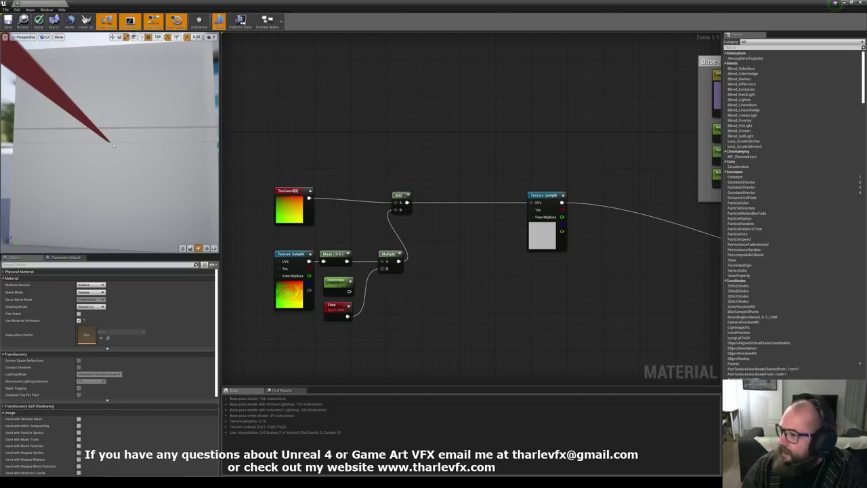
# Step: Reconnect Distortion to the Multiply node's B input in place of Time and raise its default value to about 4.88
pyautogui.moveTo(383, 271); pyautogui.dragTo(349, 291)
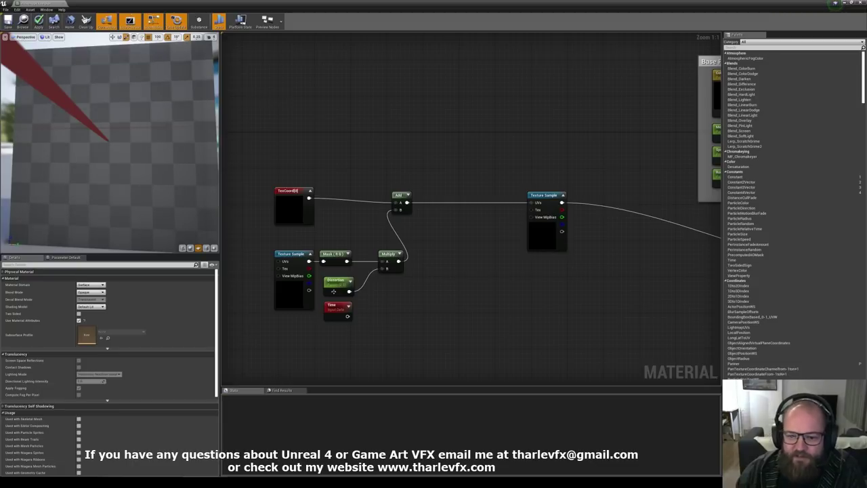
pyautogui.click(334, 292)
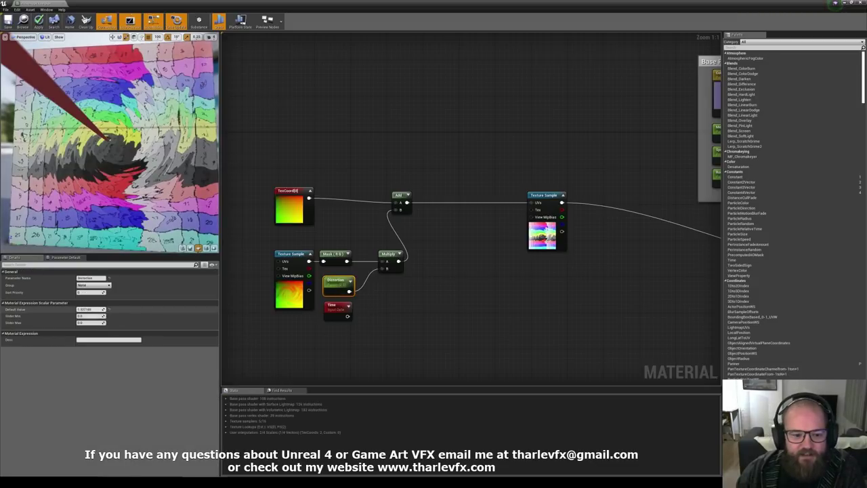
pyautogui.moveTo(91, 309); pyautogui.dragTo(123, 309)
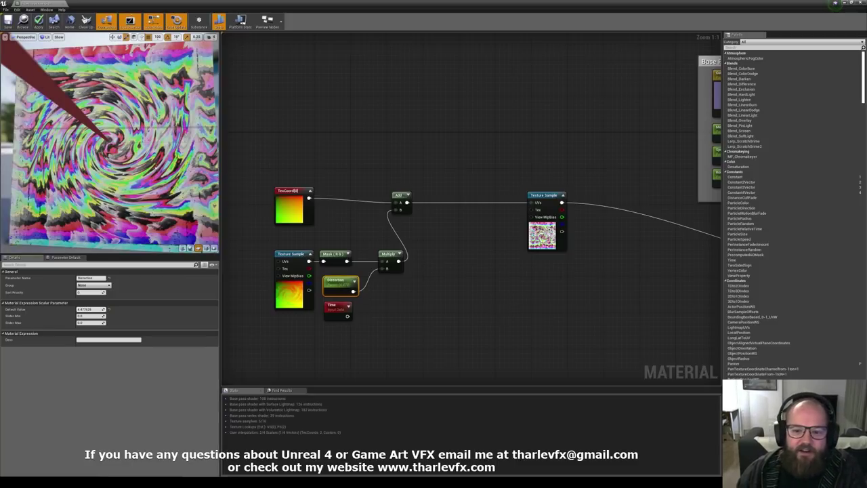
# Step: Move the Multiply node farther from Distortion and insert a Frac node between Distortion and Multiply's B input
pyautogui.moveTo(402, 300); pyautogui.dragTo(414, 273, button='right')
pyautogui.click(419, 232)
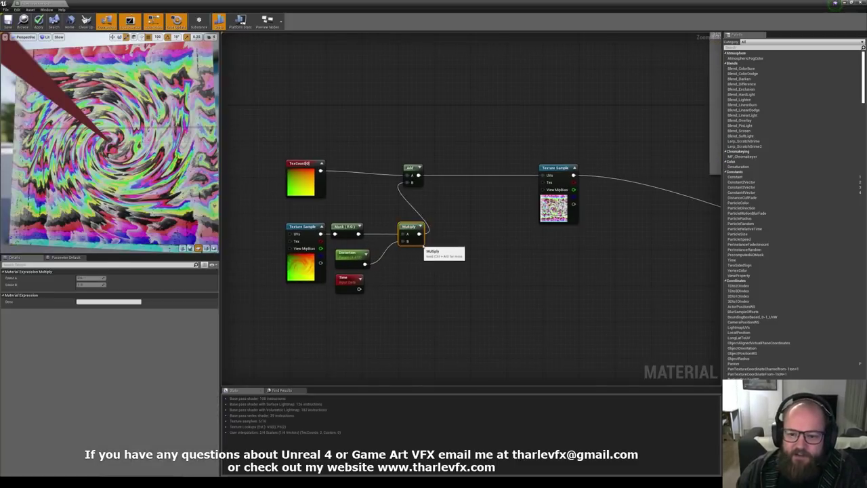
pyautogui.click(371, 269)
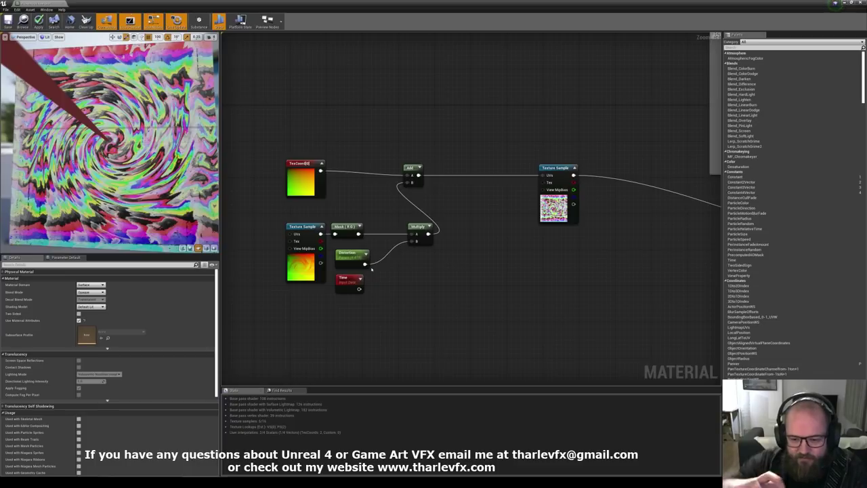
pyautogui.moveTo(365, 264); pyautogui.dragTo(410, 241)
pyautogui.write('frac')
pyautogui.press('Return')
pyautogui.moveTo(392, 269); pyautogui.dragTo(383, 254)
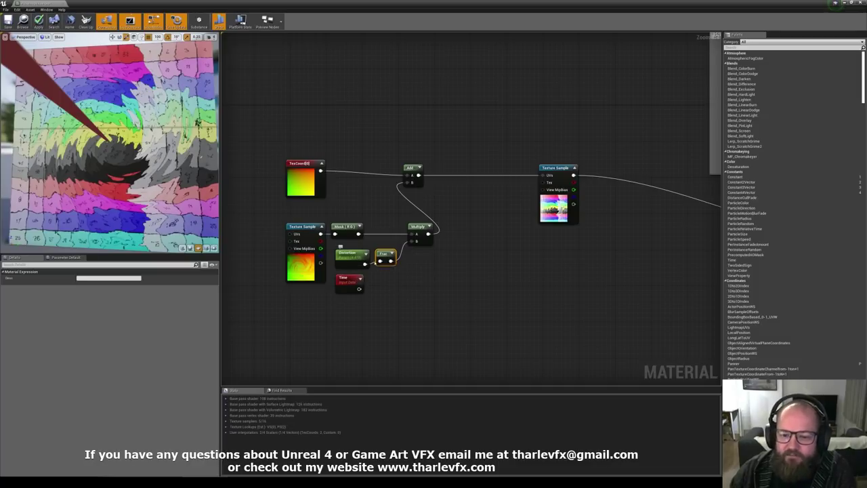
# Step: Set the Distortion parameter's default value to 0 and feed the Time node into Frac in its place
pyautogui.click(352, 262)
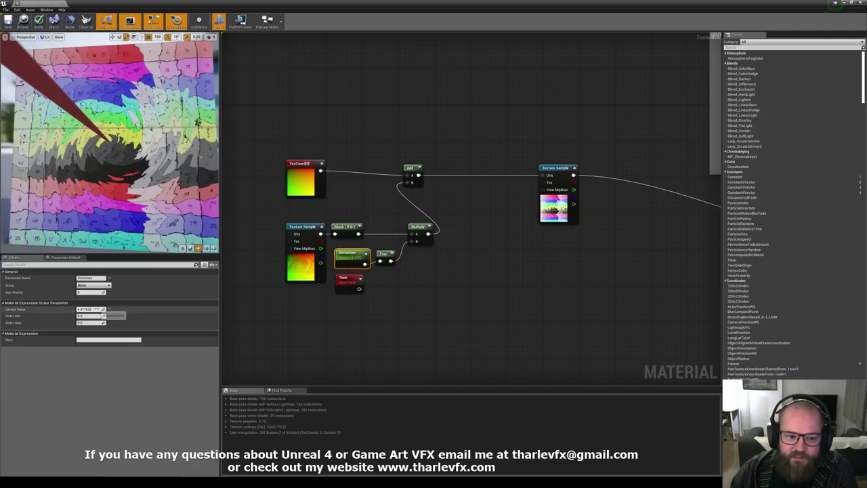
pyautogui.click(101, 310)
pyautogui.write('0')
pyautogui.press('Return')
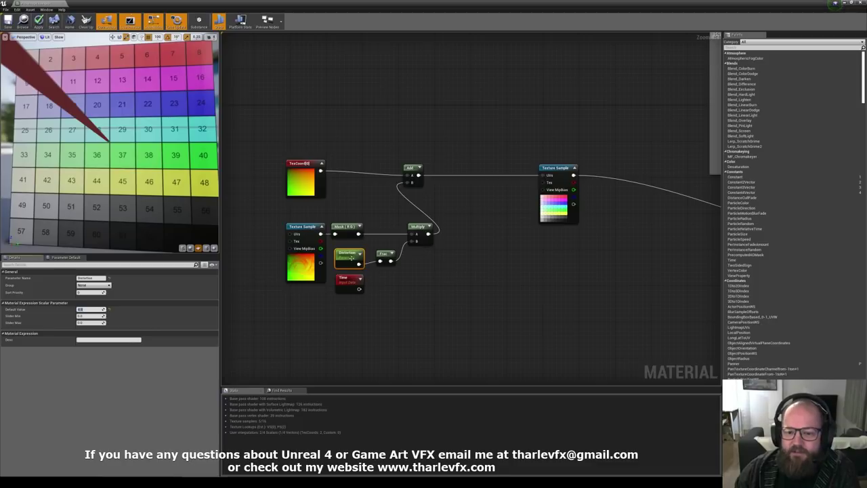
pyautogui.hotkey('ctrl', 'z')
pyautogui.click(433, 307)
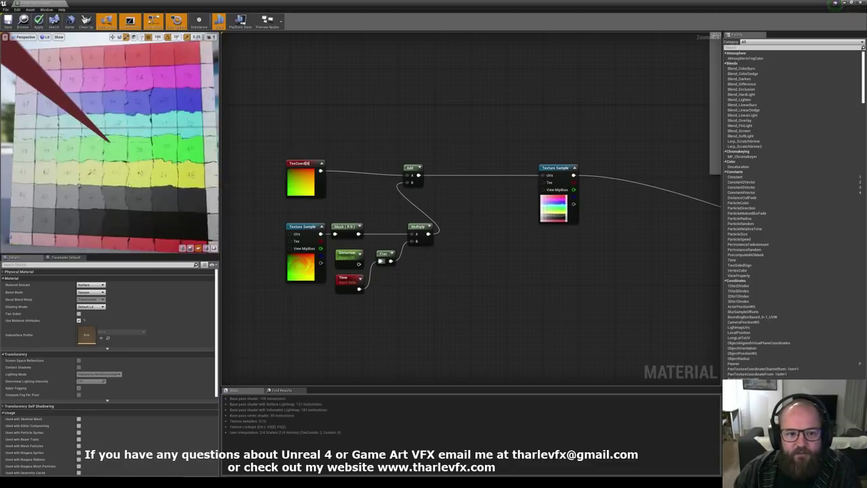